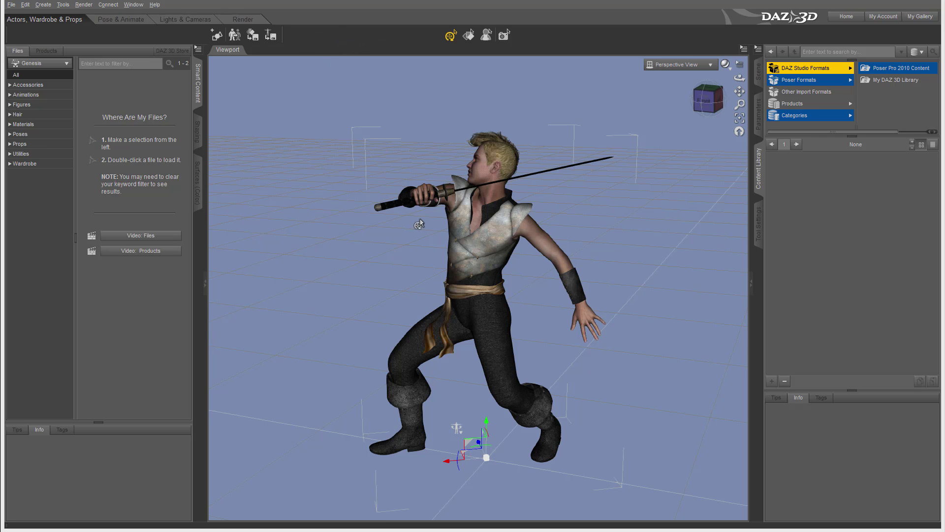
Run Render > Render on the sword-wielding figure, then close the finished render window
left_click(83, 5)
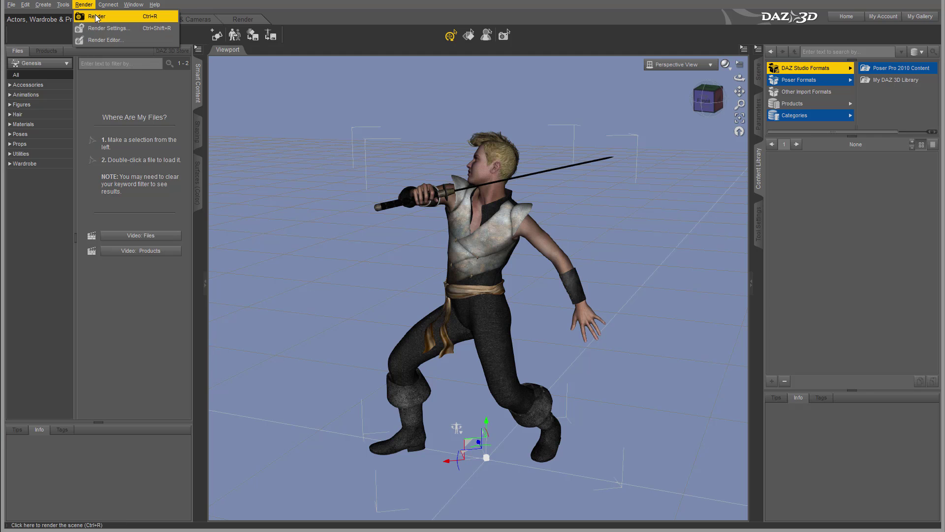
left_click(96, 17)
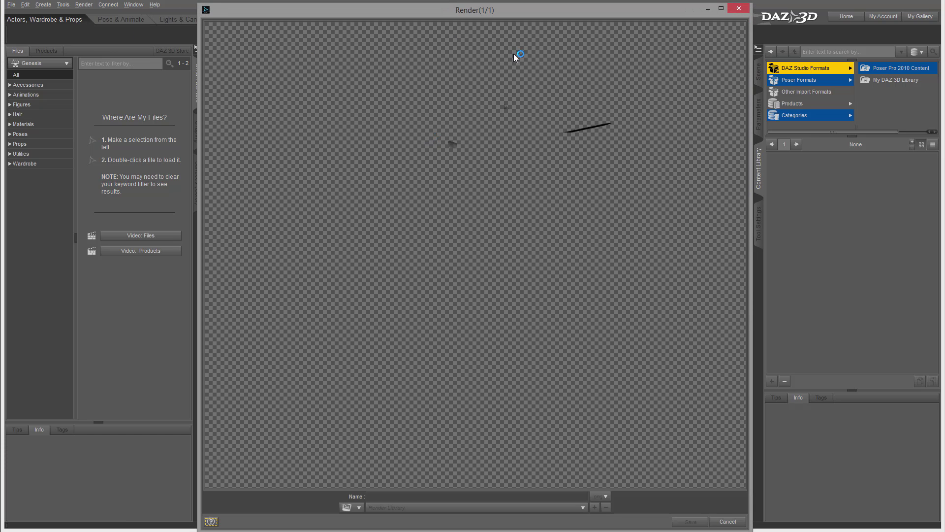
left_click(739, 8)
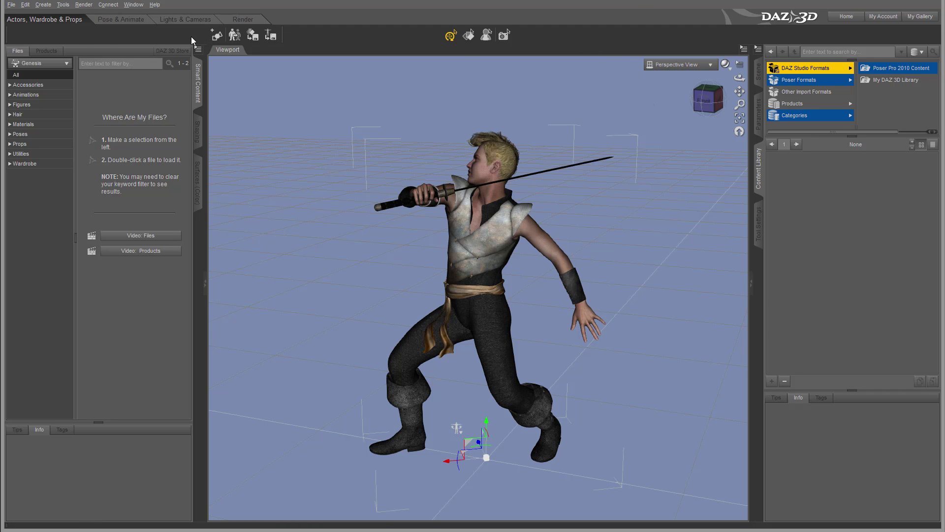
Open Edit > Preferences, then move the dialog up-left and enlarge it
left_click(25, 6)
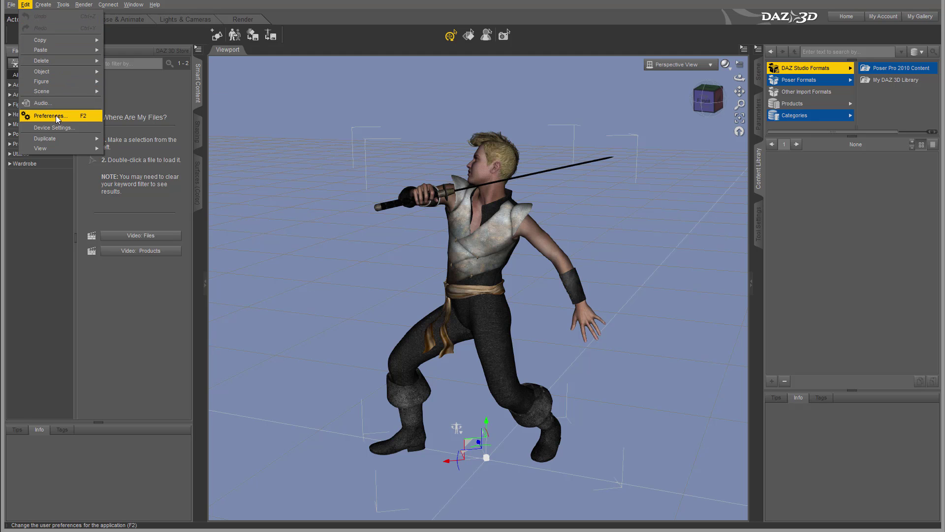
left_click(55, 116)
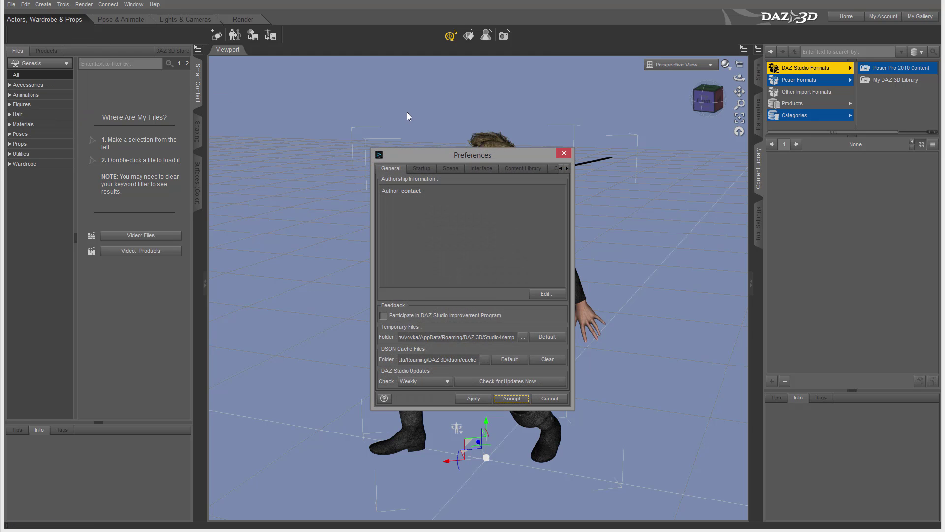
left_click_drag(454, 156, 383, 79)
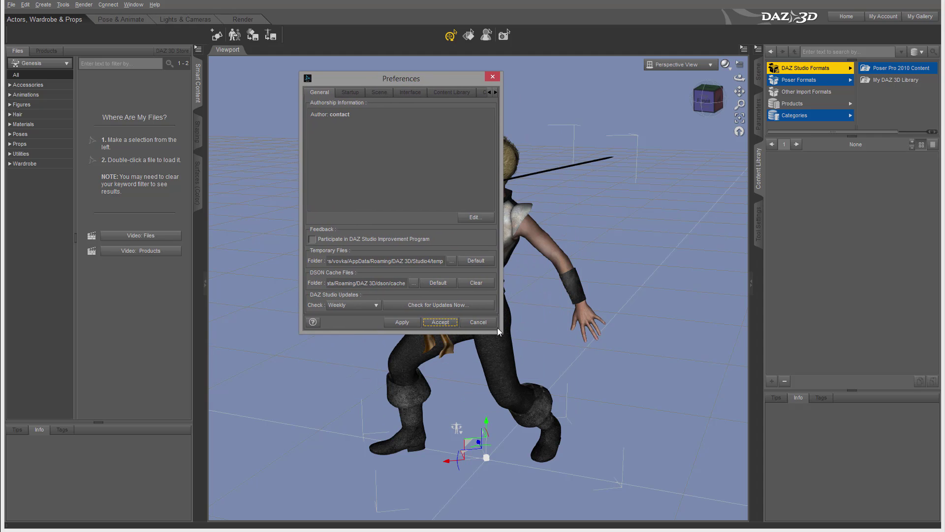
left_click_drag(501, 332, 743, 448)
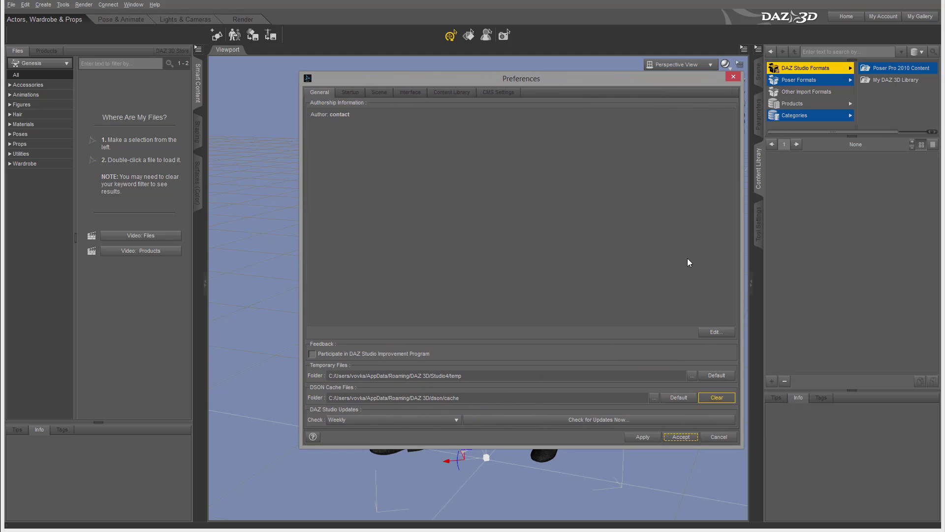
left_click_drag(566, 77, 495, 52)
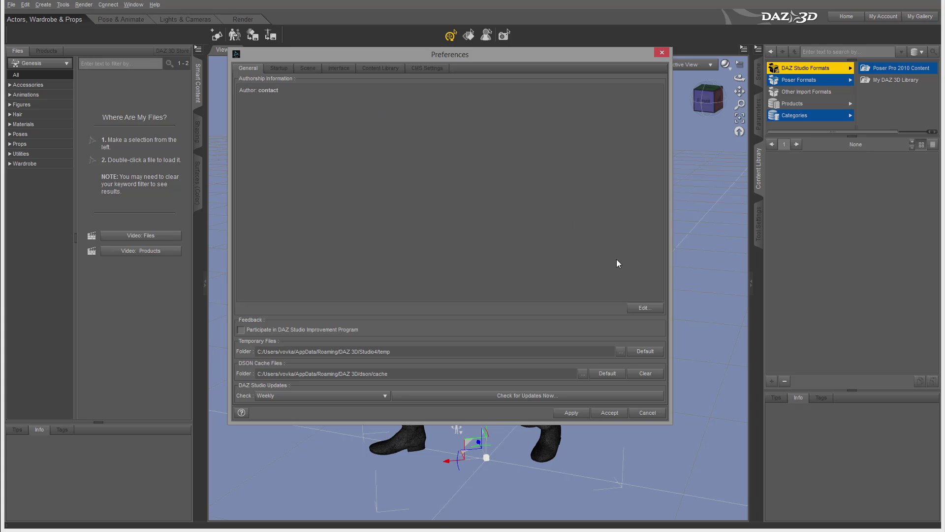
In Authorship Information, replace the placeholder with the author's full name, and add their e-mail and website
left_click(643, 308)
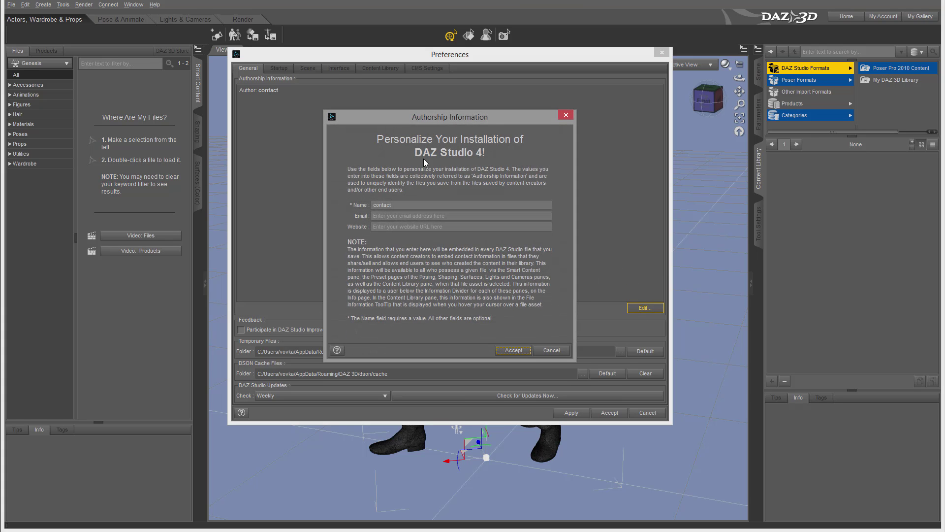
left_click(393, 205)
left_click_drag(420, 204, 292, 189)
type("Vladimir Chopine")
left_click(397, 217)
left_click(445, 227)
type("ww")
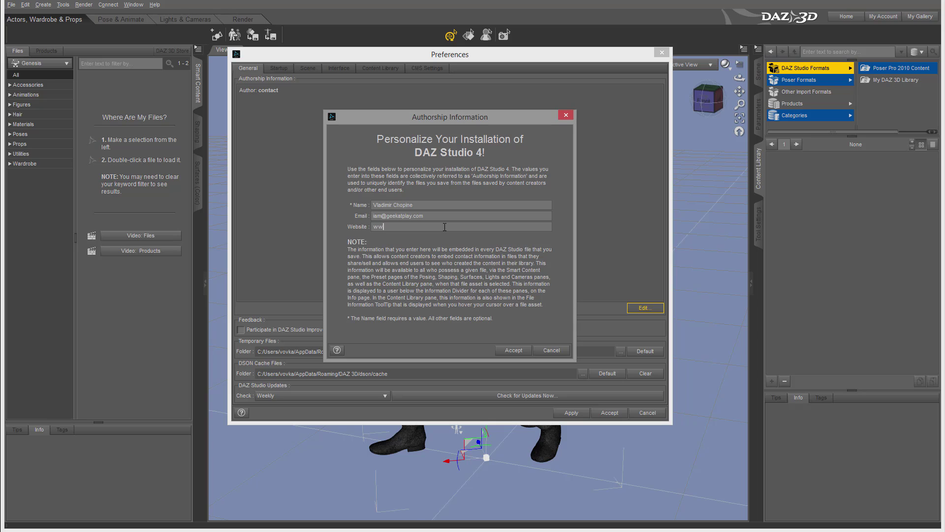
type("w.geekatplay.com")
left_click(512, 350)
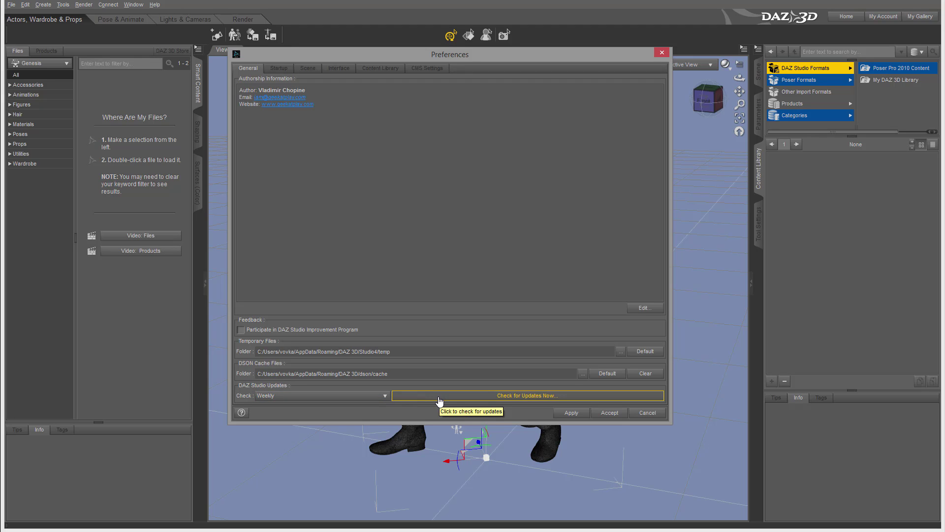
On the Startup tab, set the On Launch checkboxes for Load File, Show Home Page and the metadata import page
left_click(279, 69)
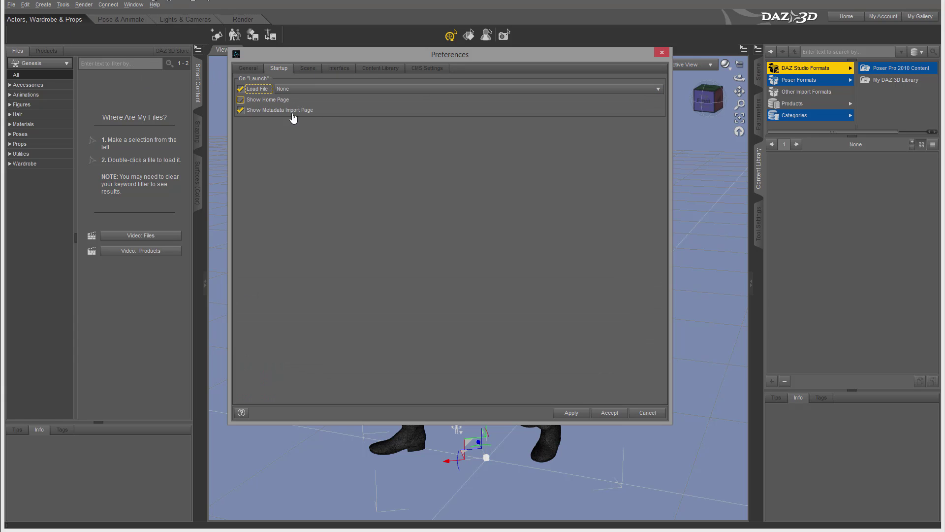
left_click(251, 112)
left_click(241, 109)
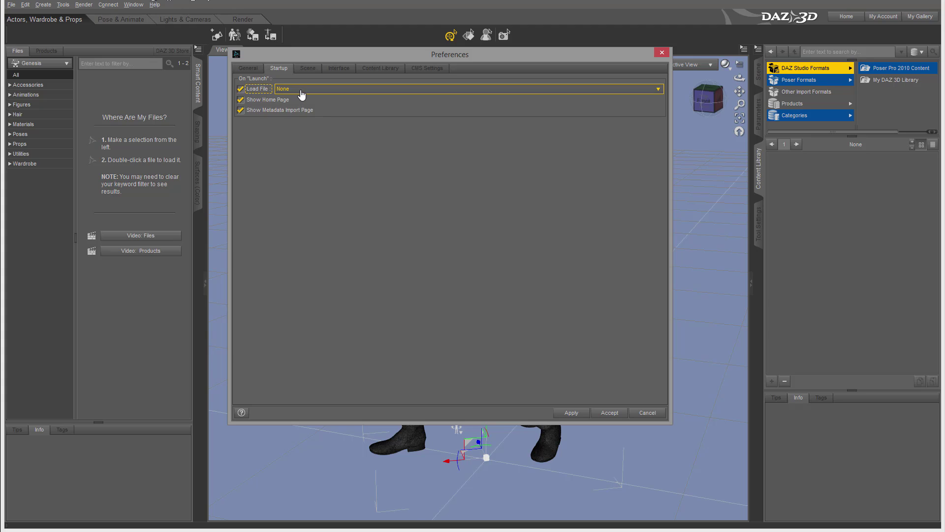
left_click(272, 92)
left_click(272, 92)
left_click(275, 101)
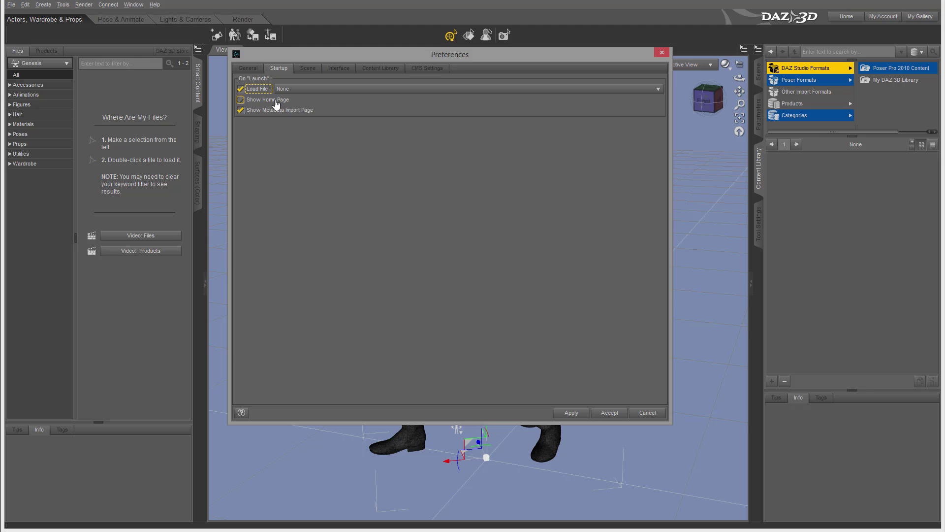
left_click(275, 101)
left_click(295, 112)
left_click(297, 111)
left_click(240, 89)
left_click(259, 89)
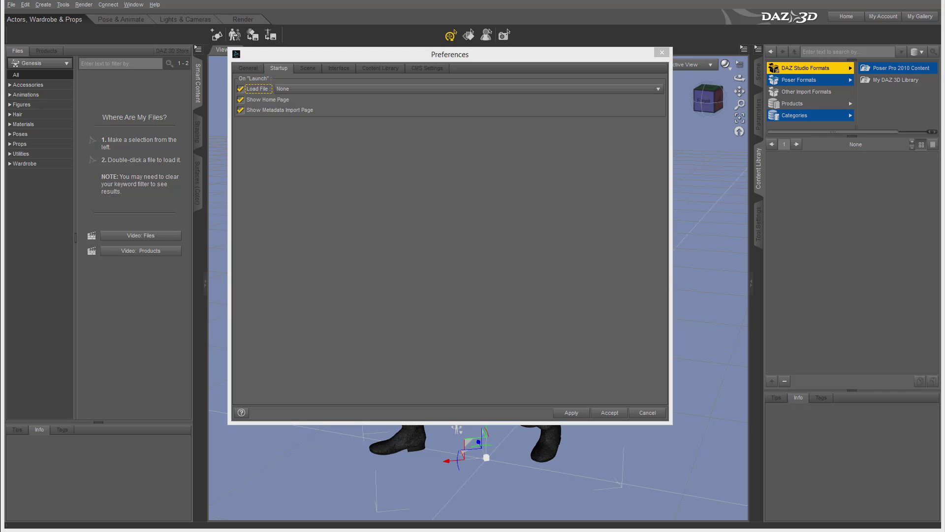
Switch to the Scene tab to view the backdrop colour, backdrop image and render-settings options
left_click(312, 69)
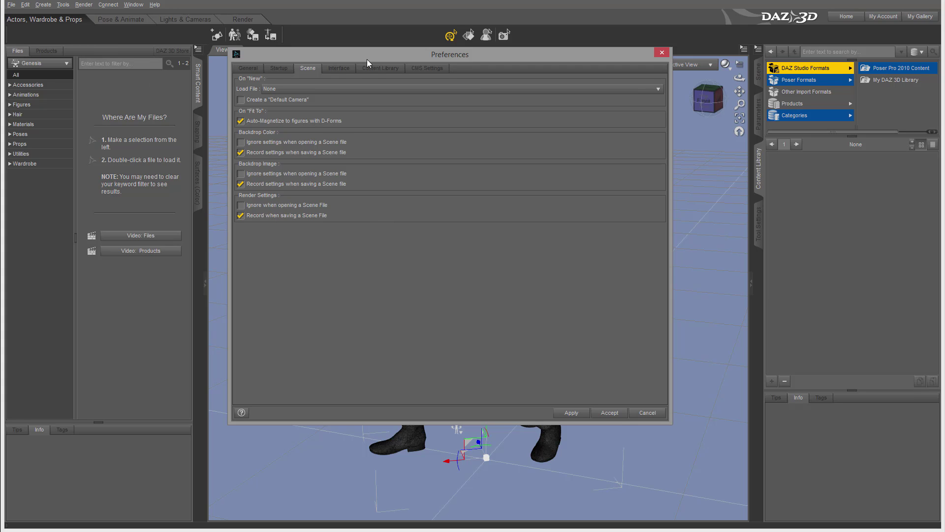
Switch to the Interface tab showing splash image, tool tips and OpenGL options
left_click(339, 68)
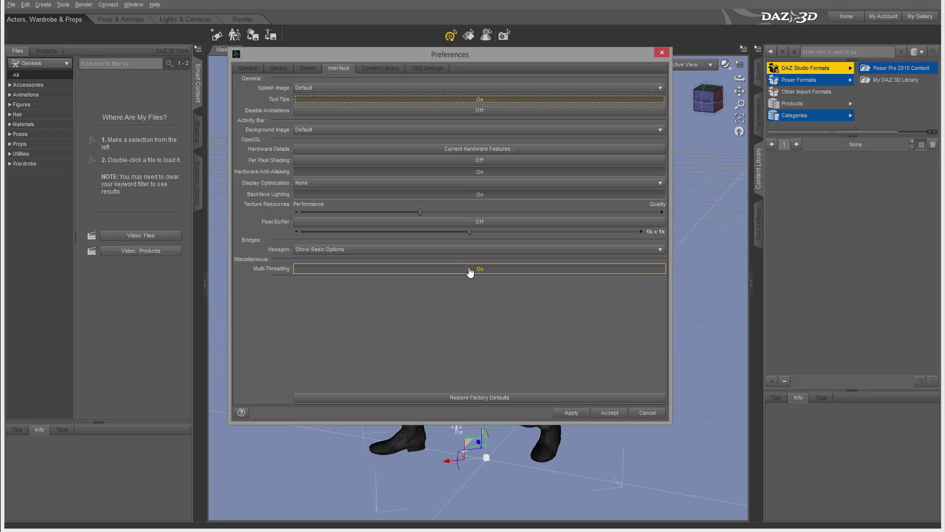
Review Content Library preferences and the Content Directory Manager, then view CMS Settings (port 17237)
left_click(398, 69)
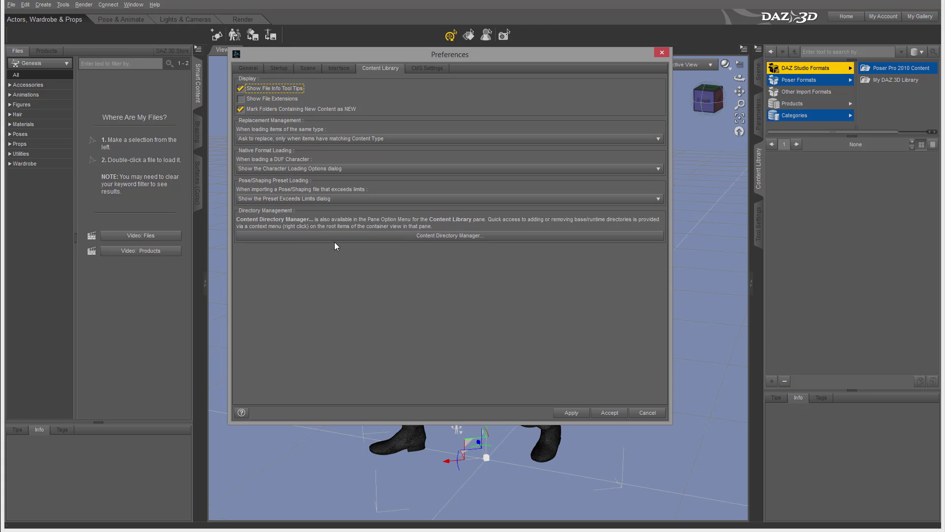
left_click(448, 239)
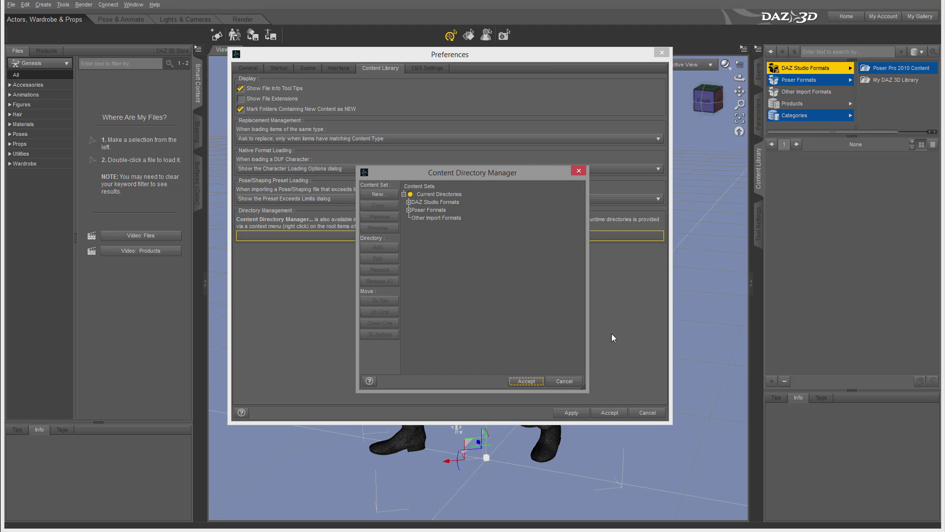
left_click(564, 381)
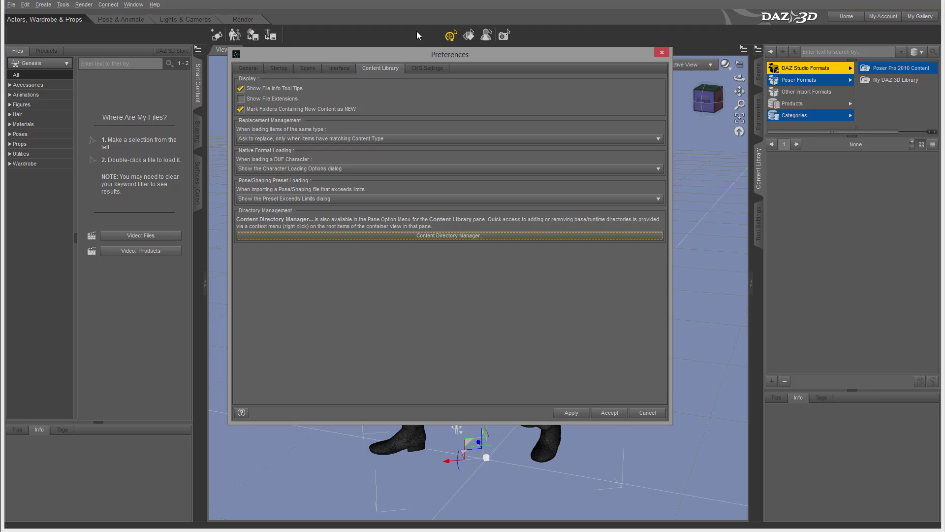
left_click(425, 68)
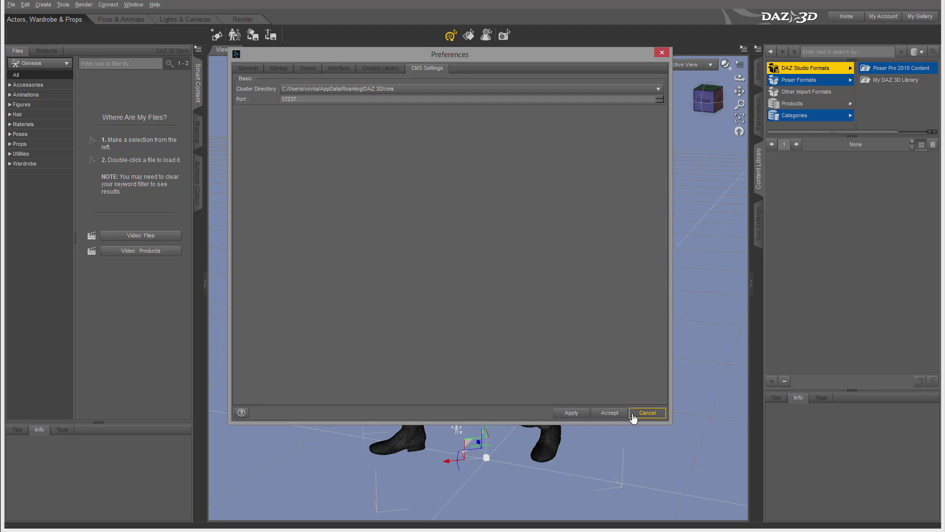
Apply the changed preferences with the dialog's Apply button
left_click(563, 414)
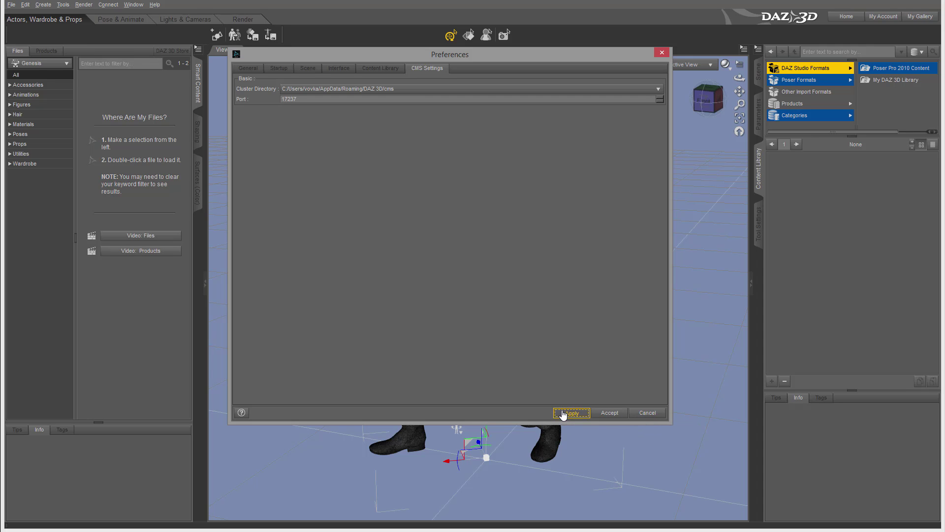
Accept the Preferences, then bring up the toolbar context menu from an empty toolbar spot
left_click(610, 414)
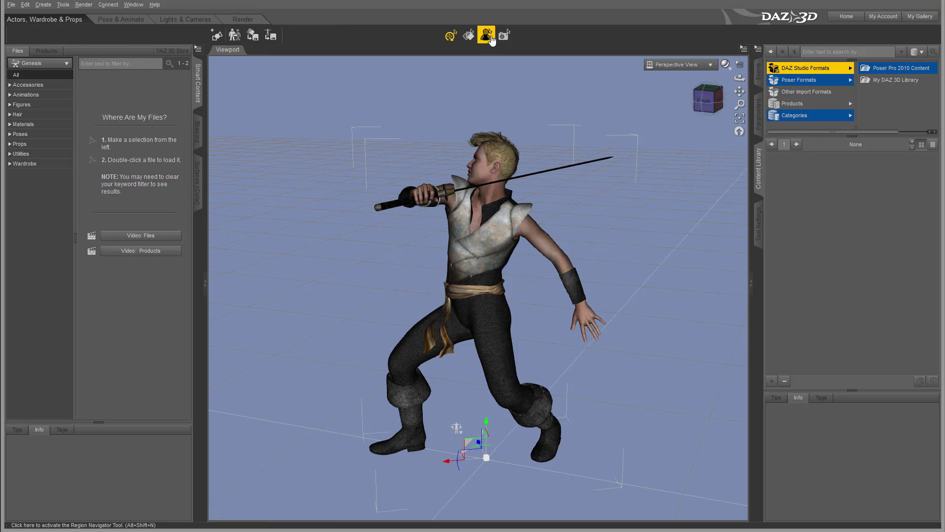
right_click(327, 35)
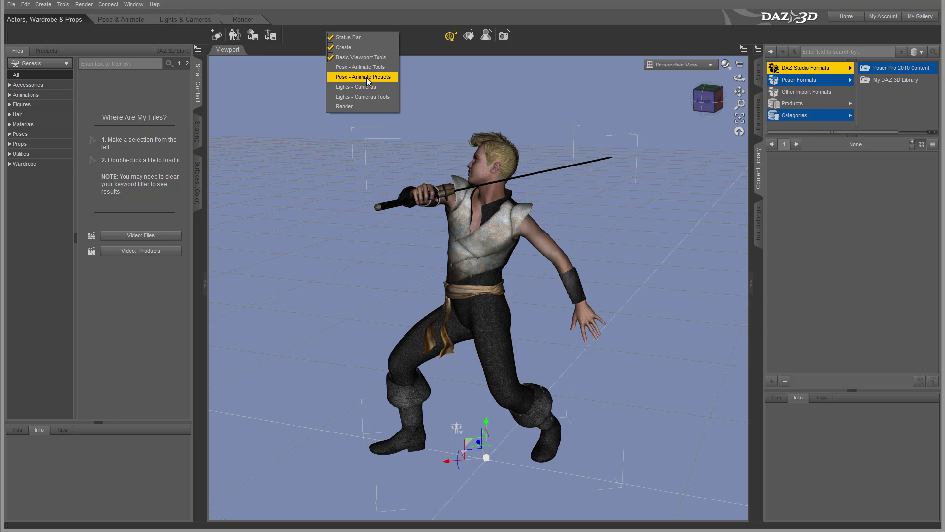
Enable and reposition the Render toolbar, then test-render the figure from it and close the result
left_click(344, 106)
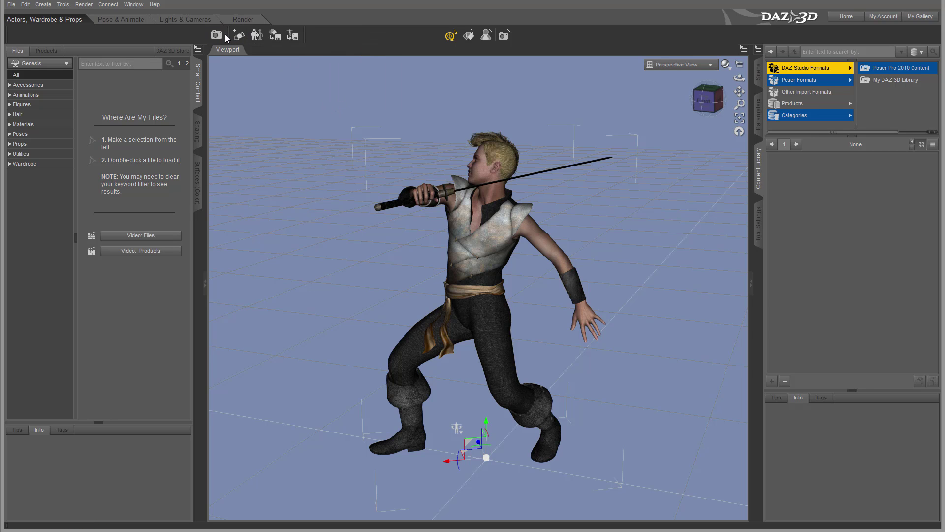
mouse_move(228, 34)
left_mouse_down()
mouse_move(327, 38)
mouse_move(235, 34)
left_mouse_up()
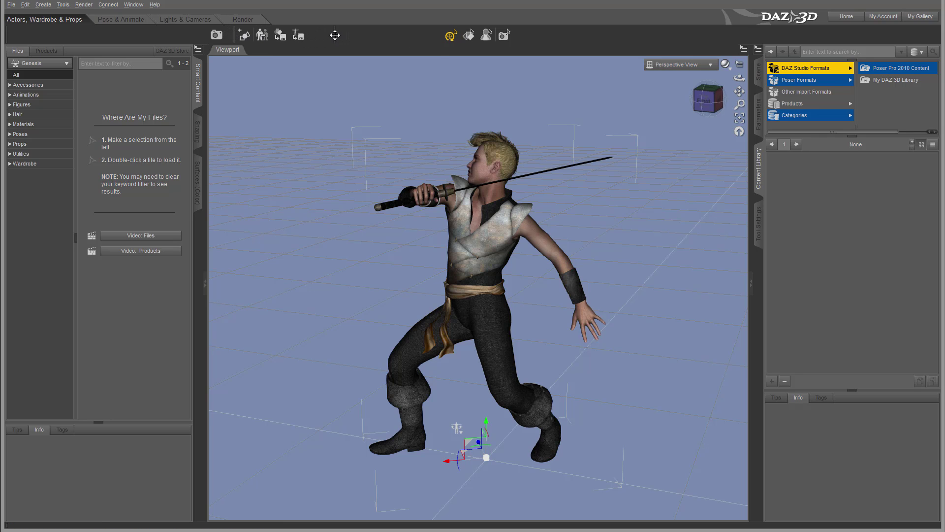
left_click(224, 36)
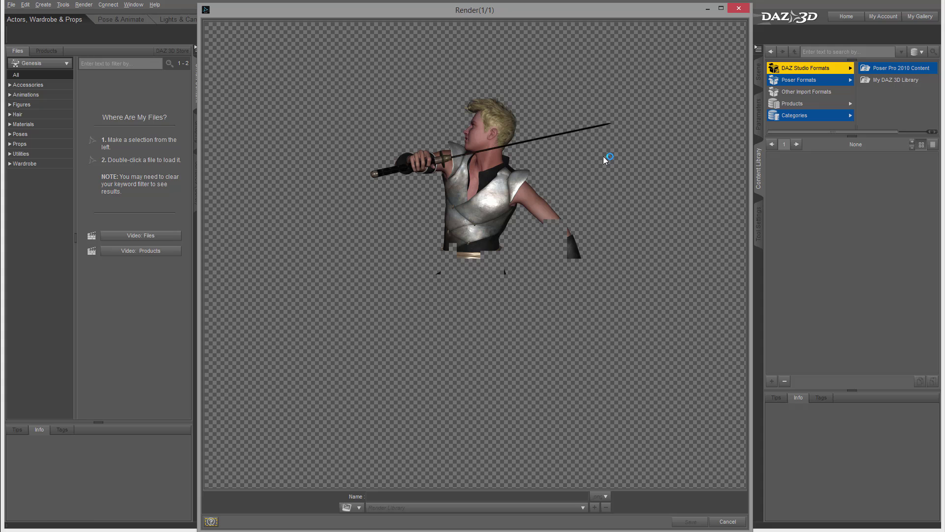
left_click(736, 10)
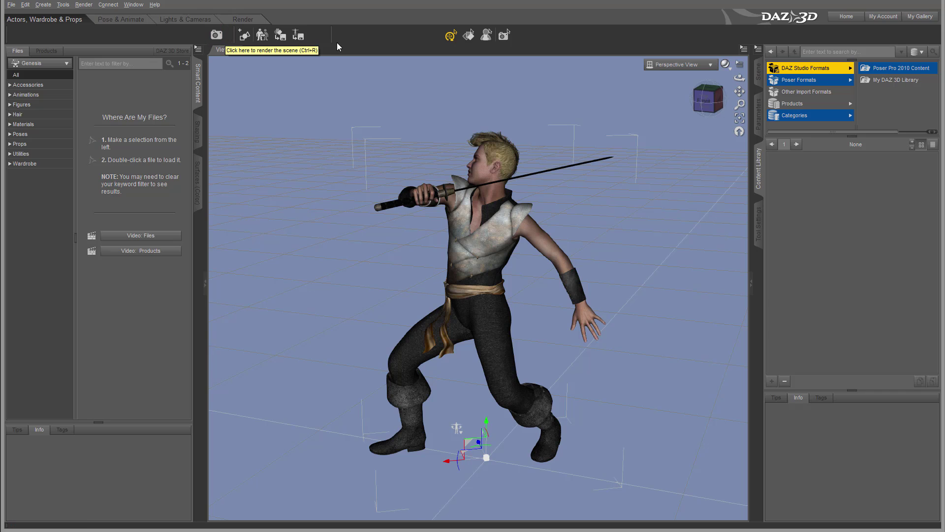
Bring up the Window > Workspace submenu of layout options
left_click(133, 5)
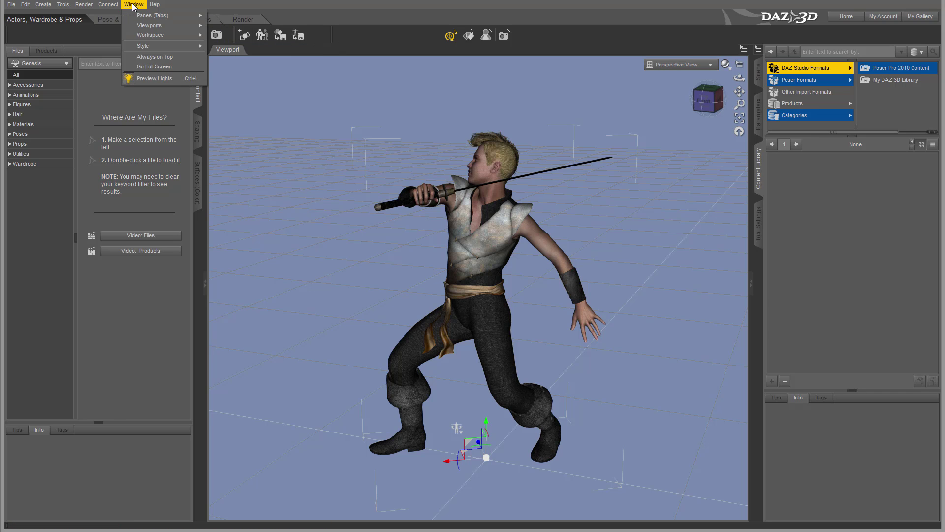
mouse_move(152, 17)
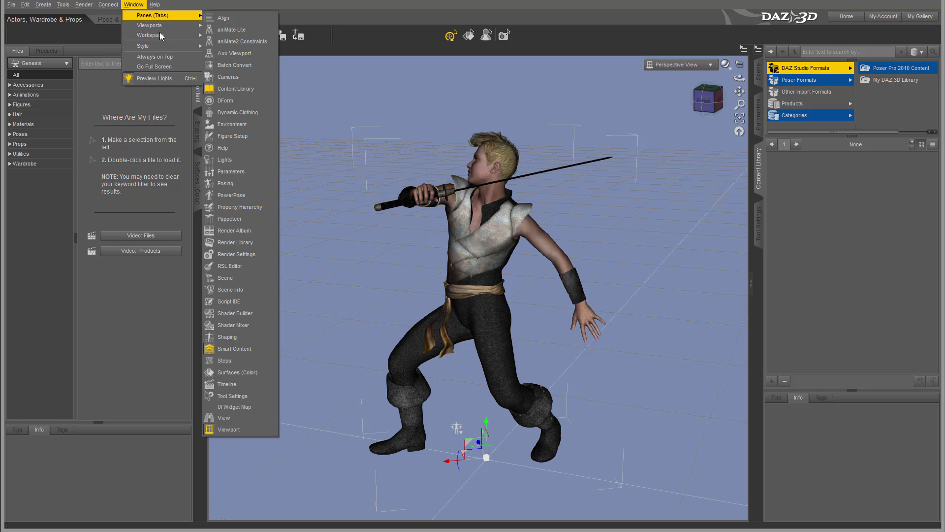
mouse_move(156, 34)
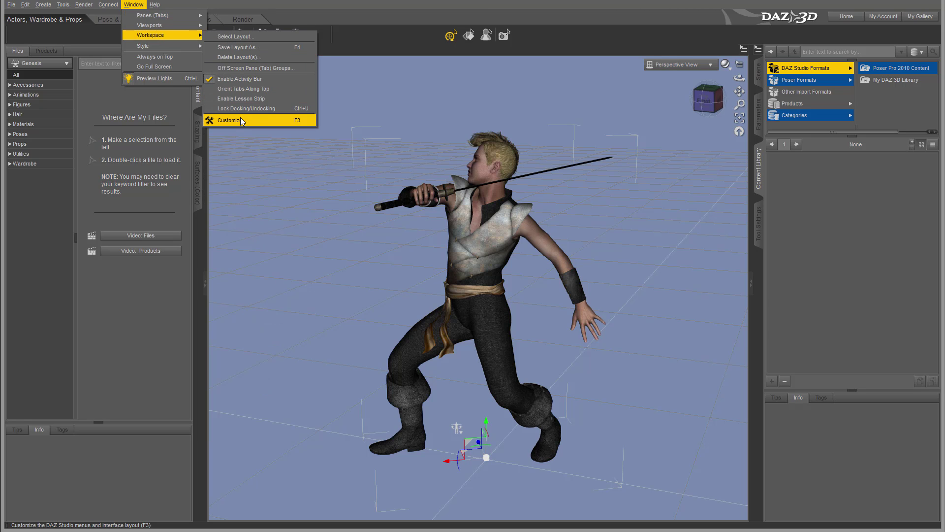
Open Window > Workspace > Customize, enlarge and reposition the dialog, then view the Menus and Tool Bars lists
left_click(240, 119)
left_click_drag(481, 96, 400, 59)
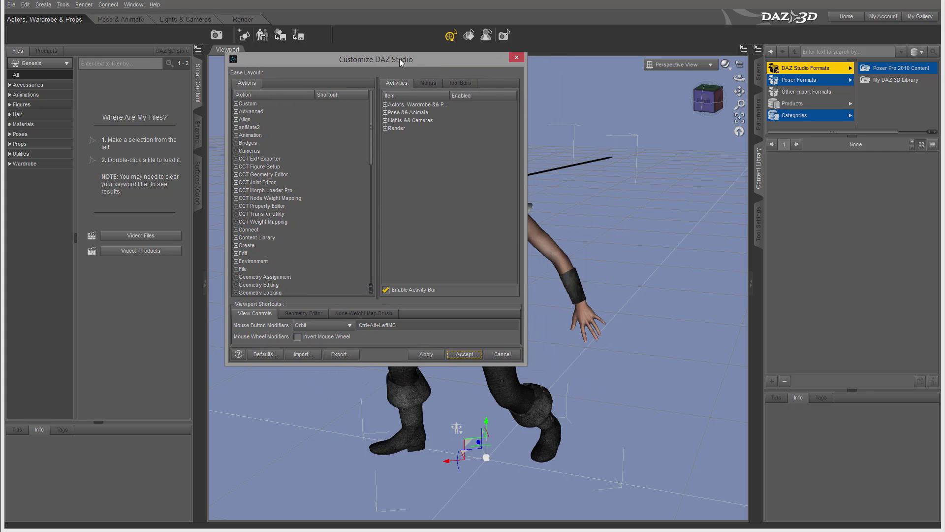
left_click_drag(526, 365, 751, 487)
left_click_drag(514, 60, 468, 51)
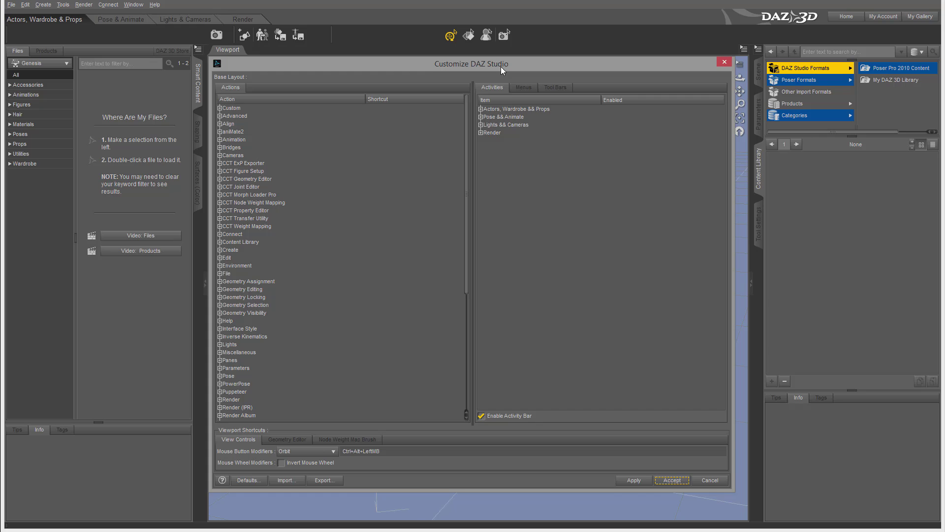
left_click_drag(501, 67, 499, 63)
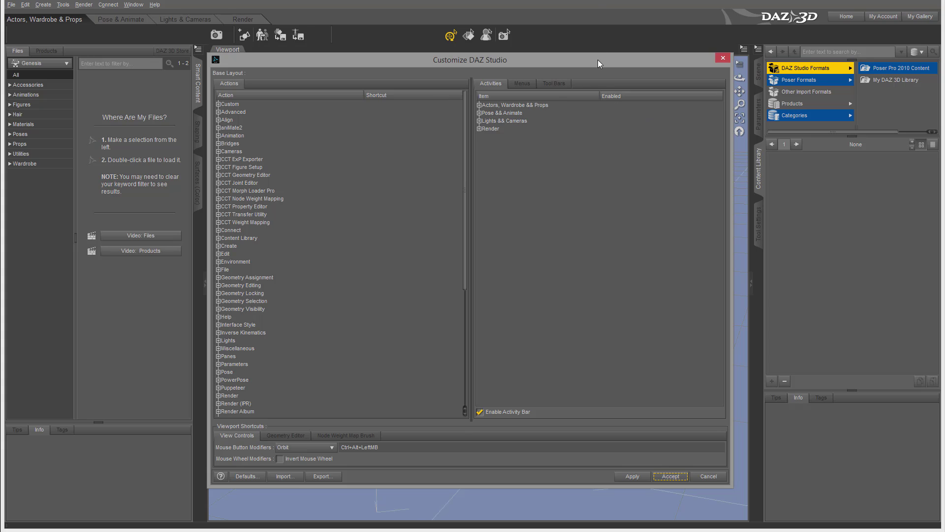
mouse_move(598, 60)
left_mouse_down()
mouse_move(590, 70)
mouse_move(604, 63)
left_mouse_up()
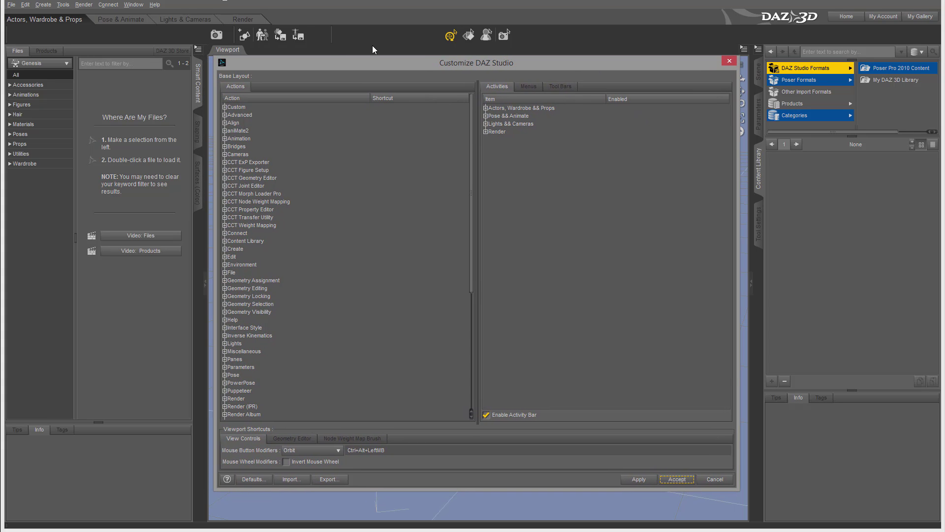
left_click_drag(530, 66, 502, 66)
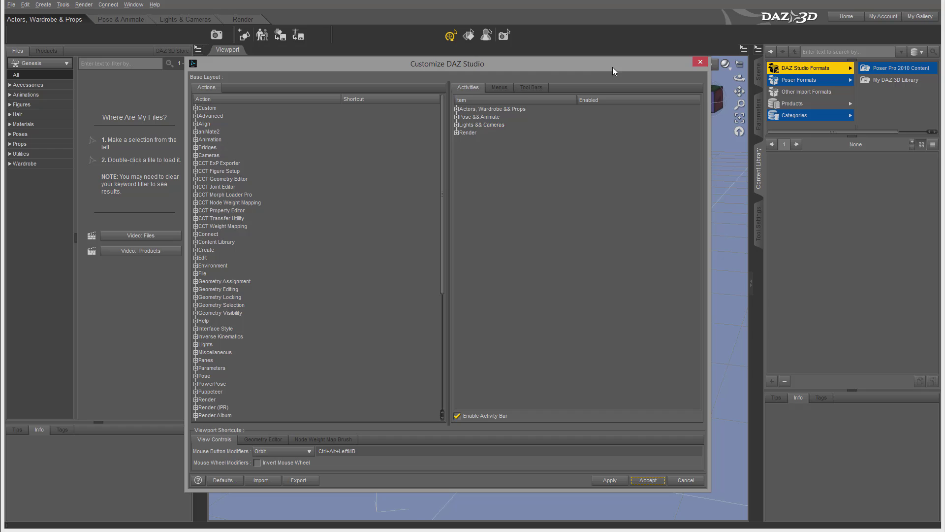
left_click(499, 88)
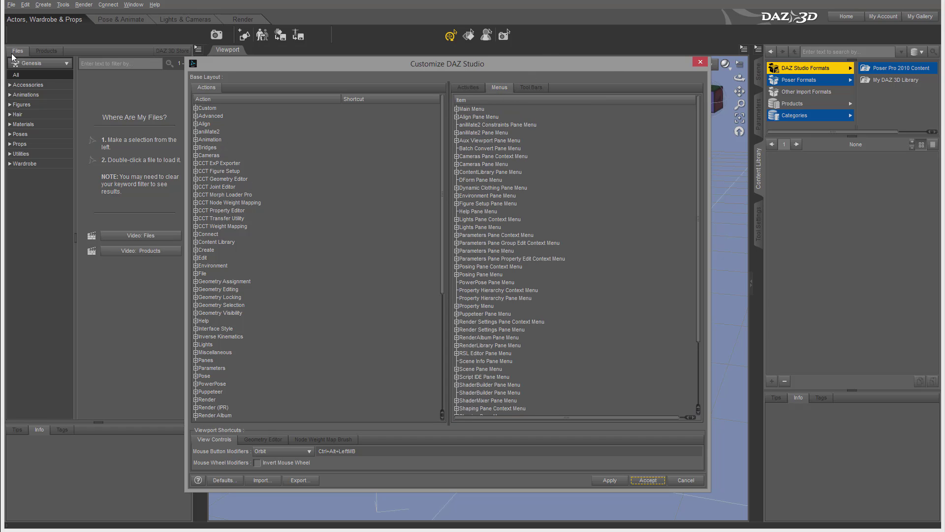
left_click(531, 87)
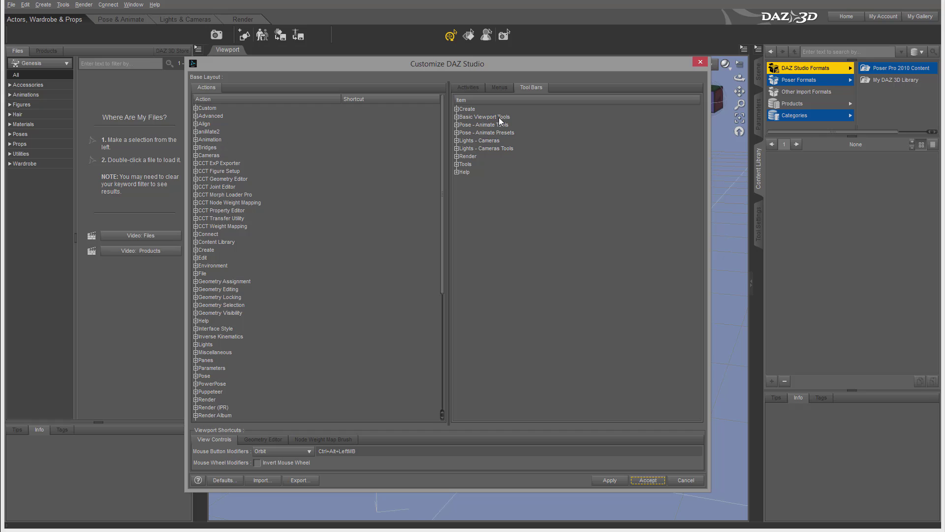
Expand the Create and Render toolbar lists and inspect the blank separator below New Primitive
left_click(464, 111)
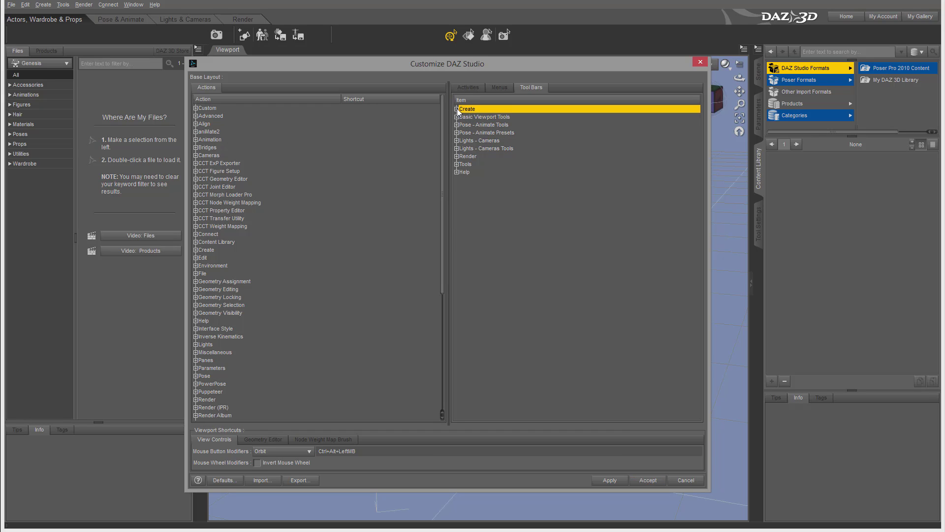
left_click(457, 109)
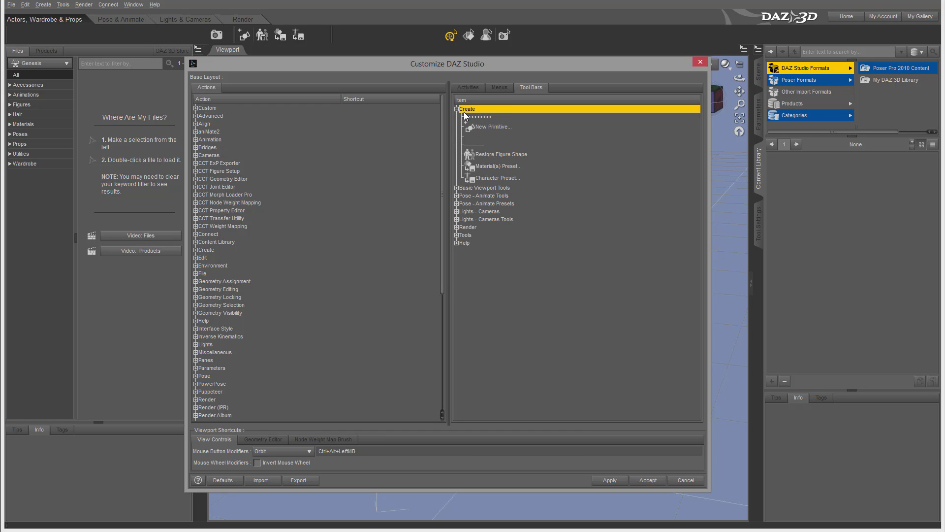
left_click(457, 228)
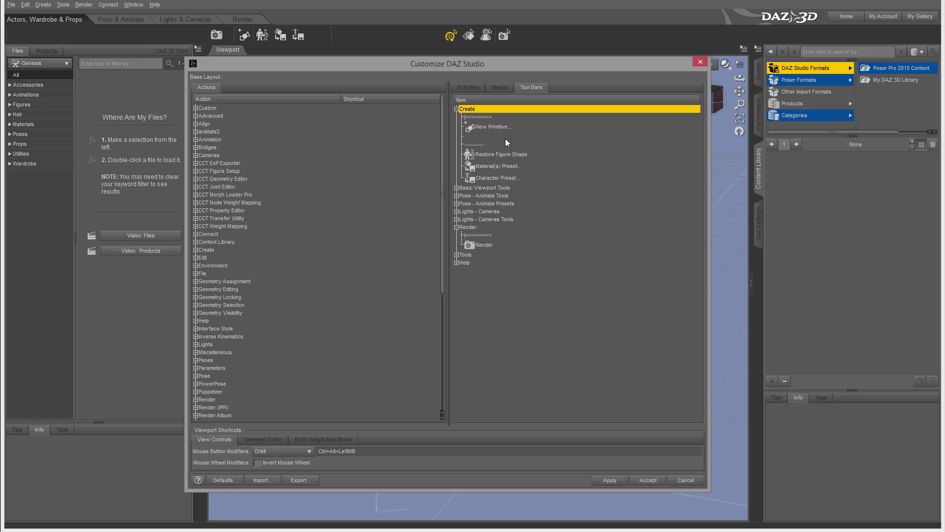
left_click(487, 136)
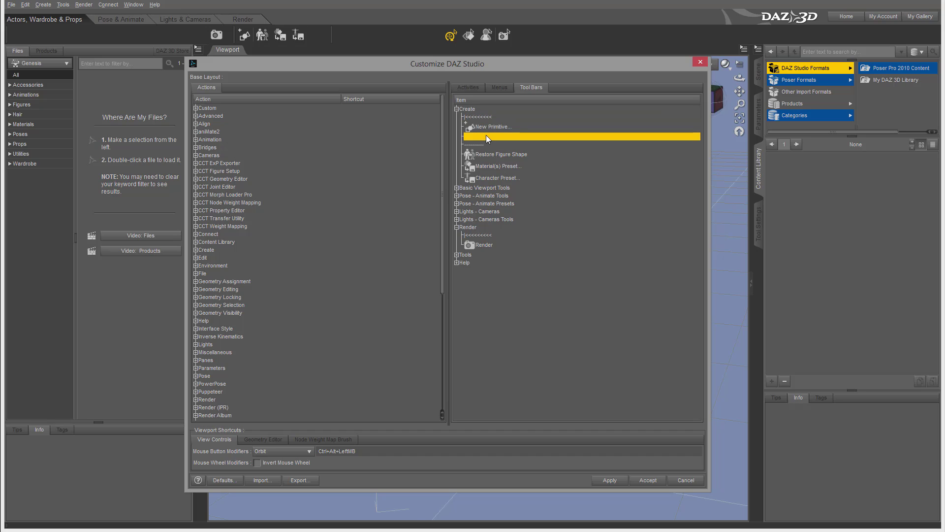
left_click(491, 110)
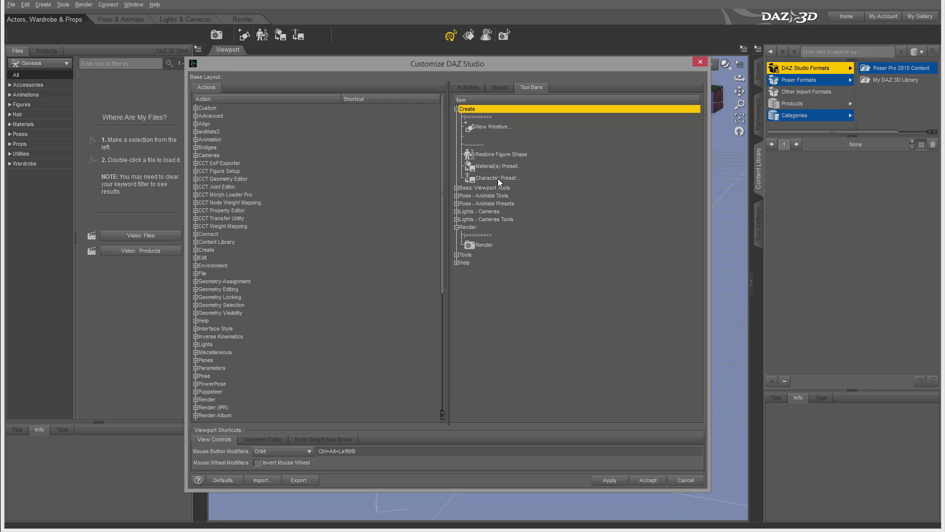
left_click(492, 136)
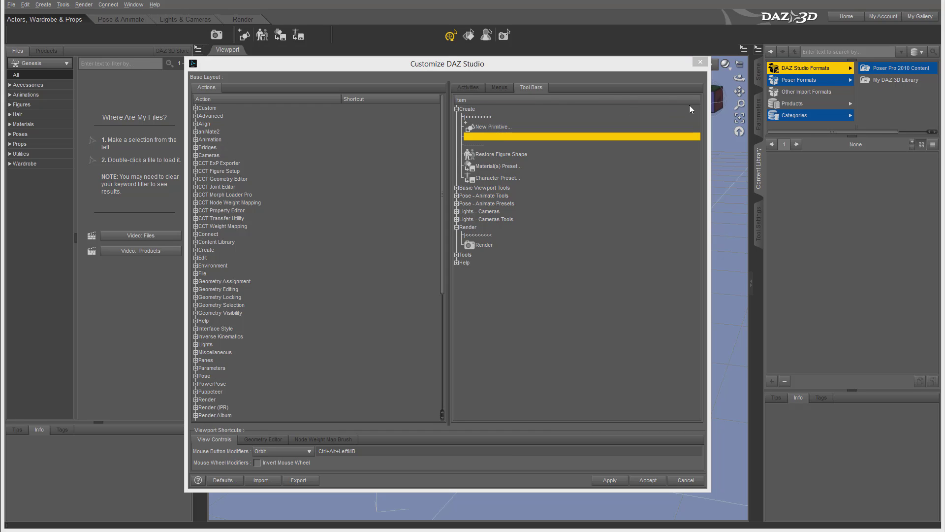
right_click(489, 136)
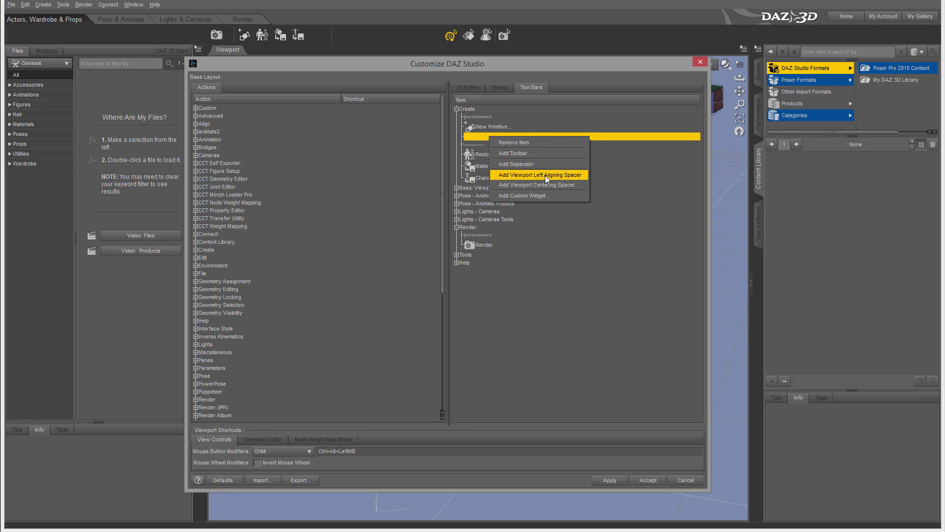
left_click(578, 126)
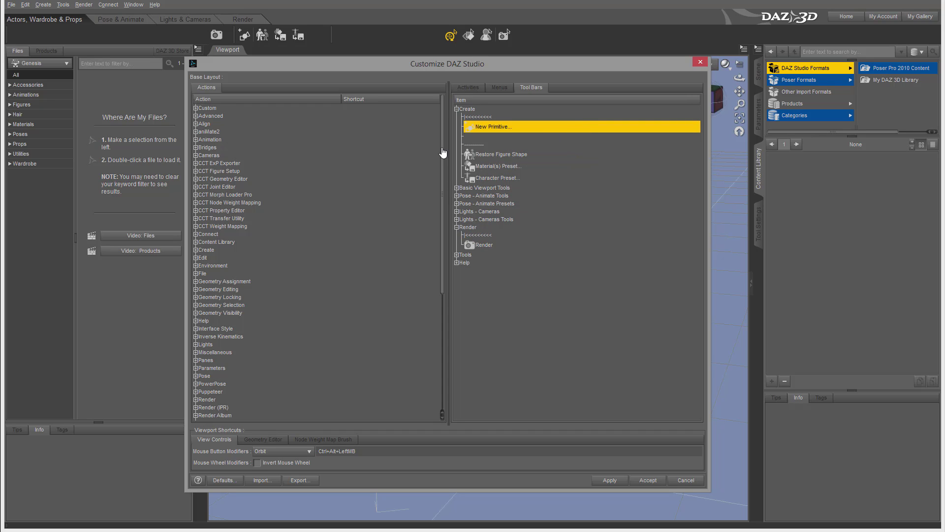
Add a left-aligning and a centering viewport spacer to the Create toolbar
left_click(459, 109)
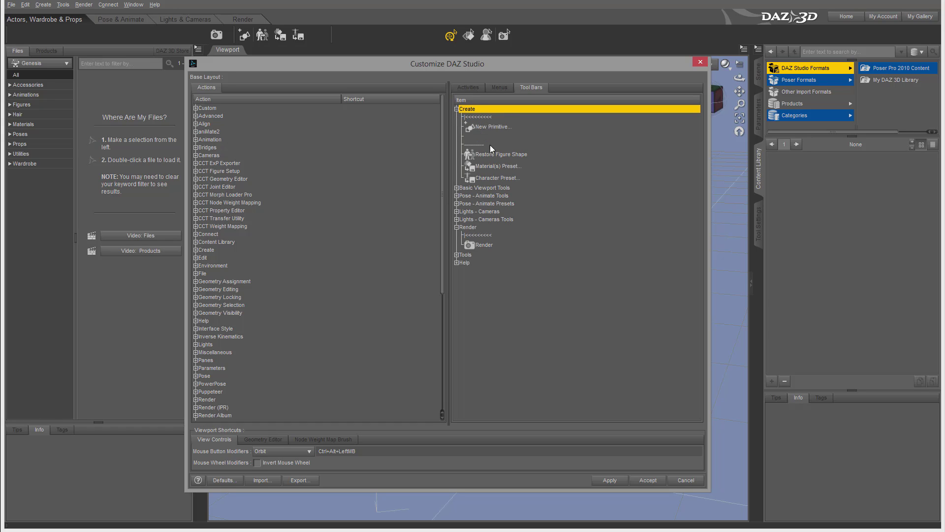
right_click(482, 137)
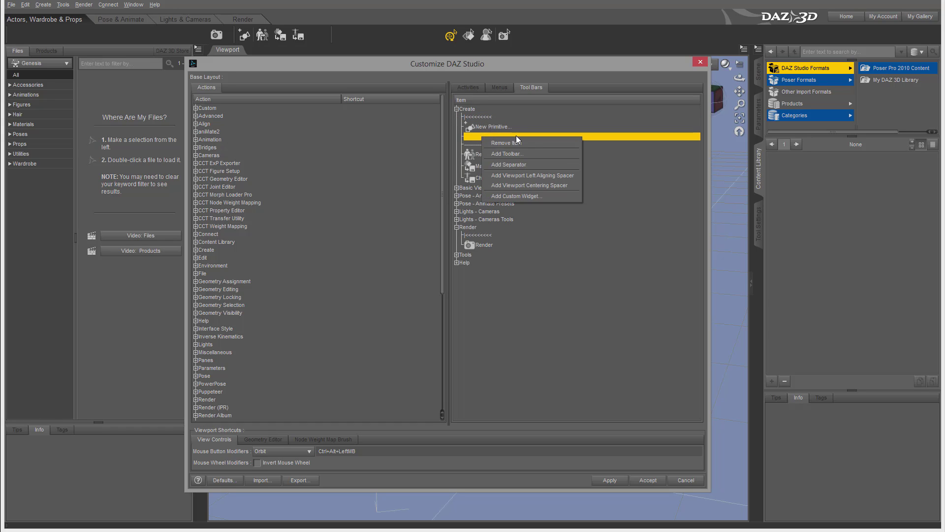
left_click(559, 177)
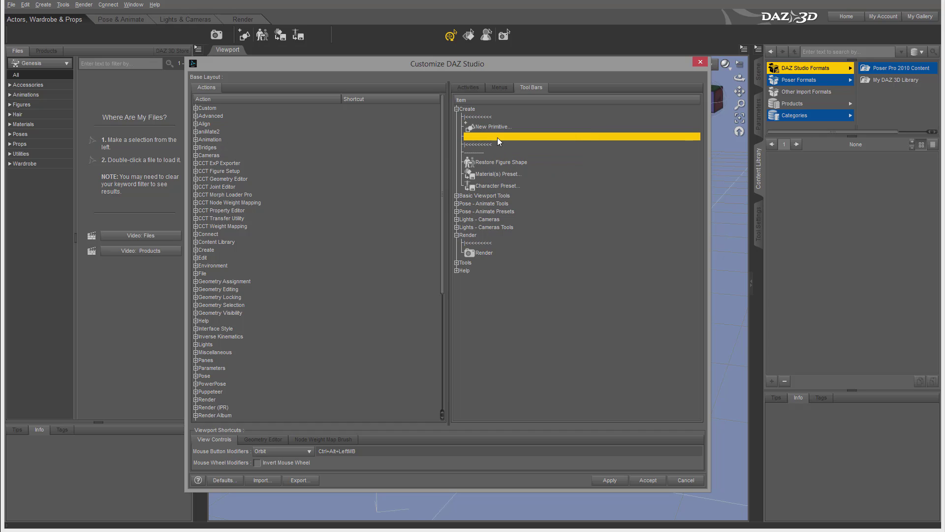
right_click(498, 137)
left_click(548, 185)
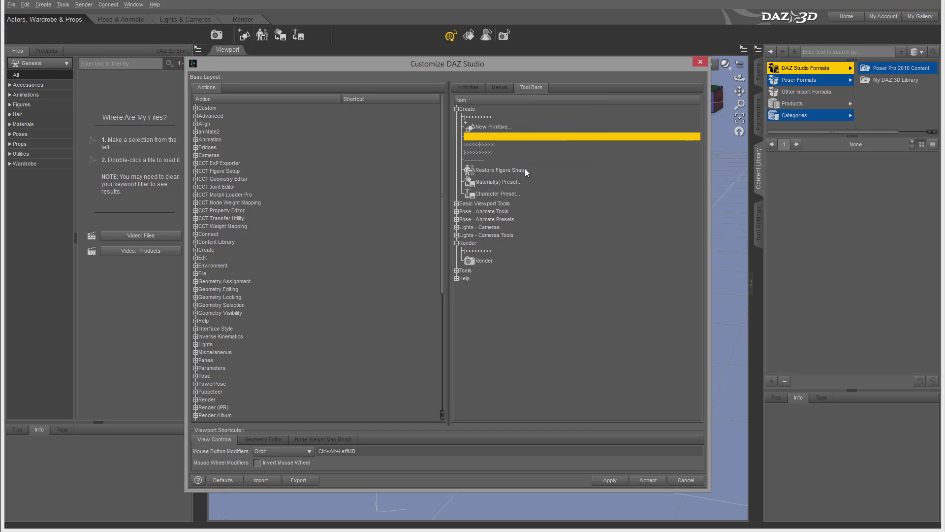
Remove the extra spacer entry from the Create toolbar
left_click(494, 145)
right_click(491, 145)
left_click(552, 151)
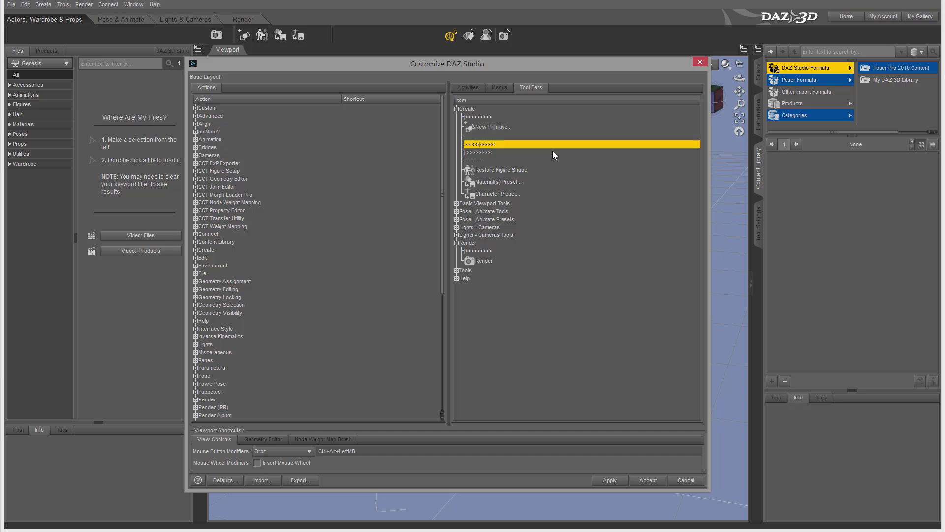
left_click(486, 143)
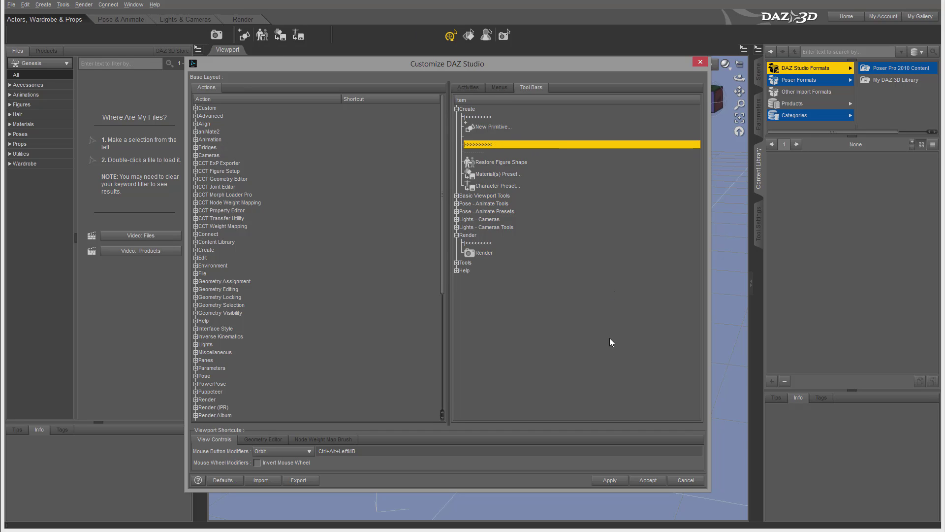
Close the Customize dialog and reopen it on the Activities list
left_click(685, 480)
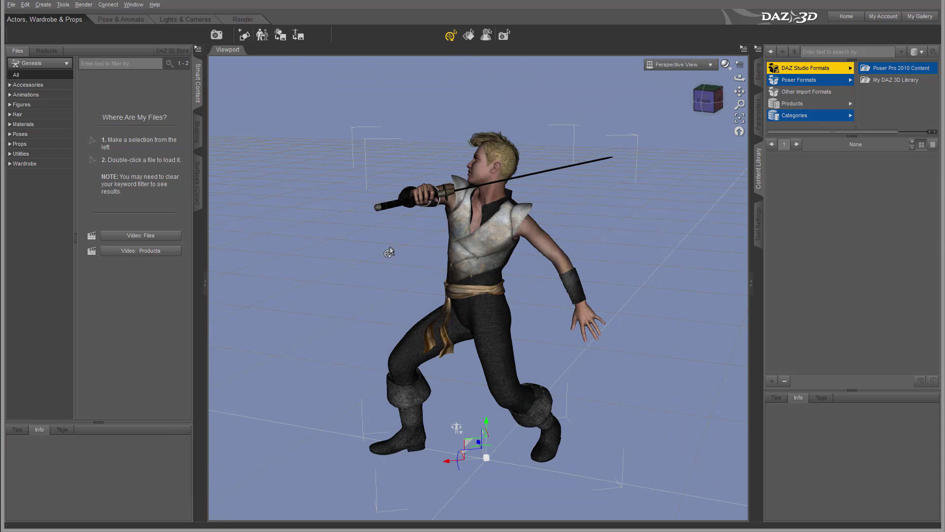
left_click(132, 5)
mouse_move(167, 36)
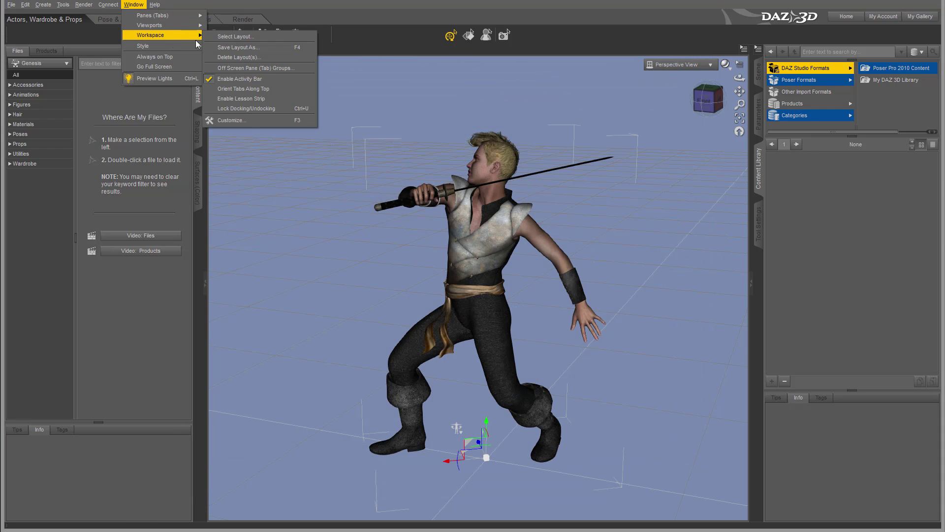
left_click(247, 120)
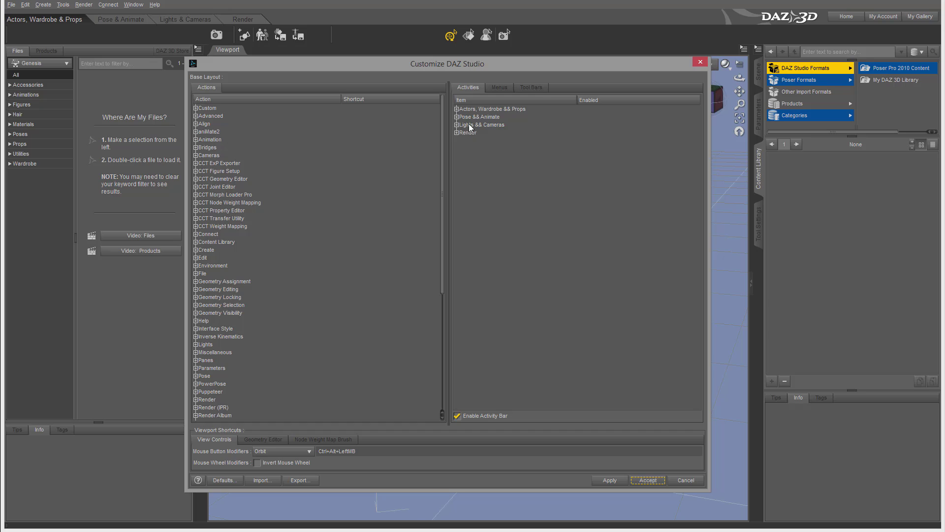
left_click(499, 87)
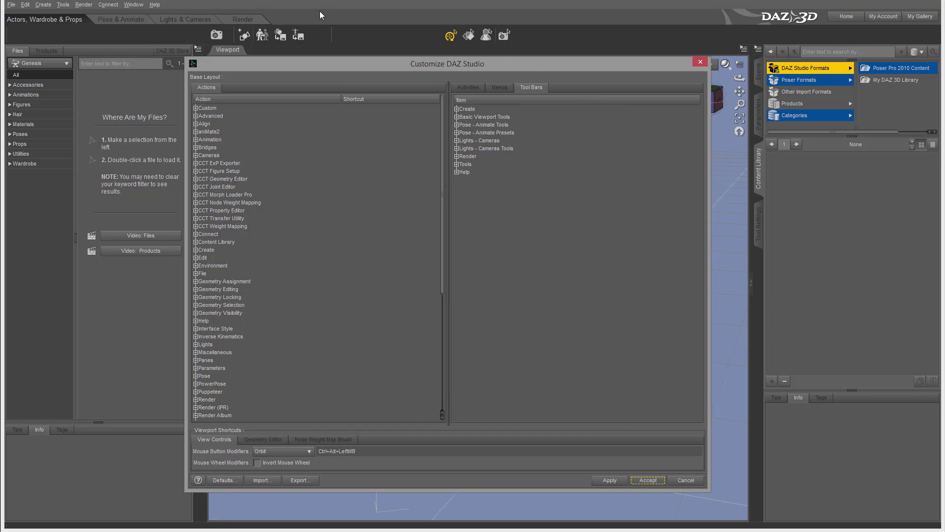
left_click(464, 90)
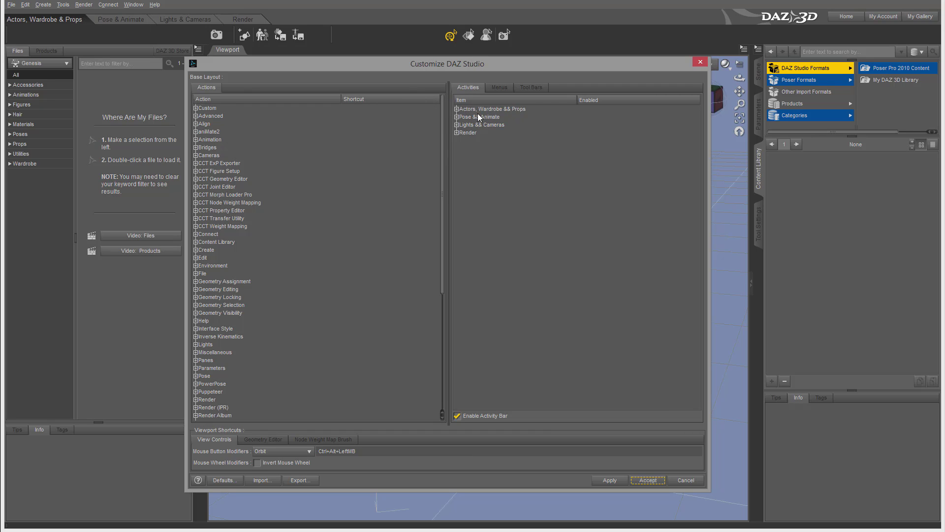
Set the Render activity's Tools toolbar to On and apply the change
left_click(456, 133)
left_click(462, 141)
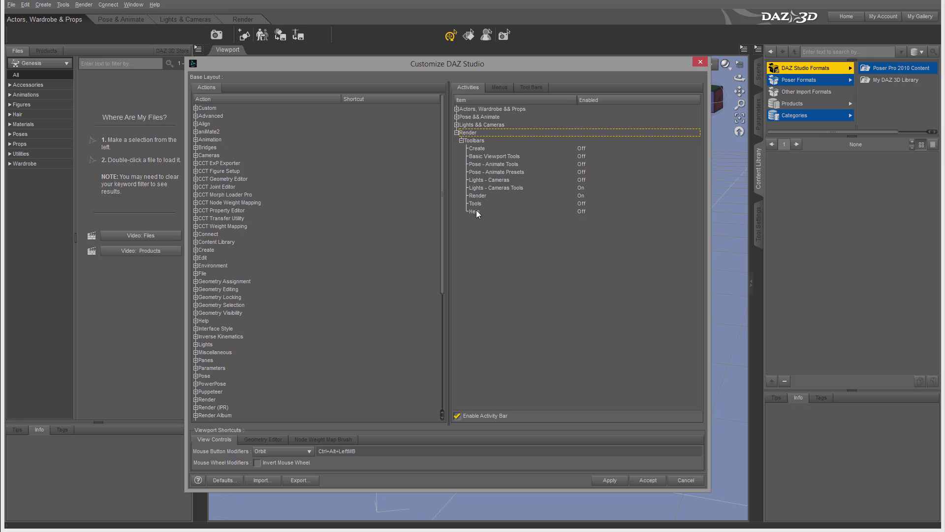
left_click(582, 203)
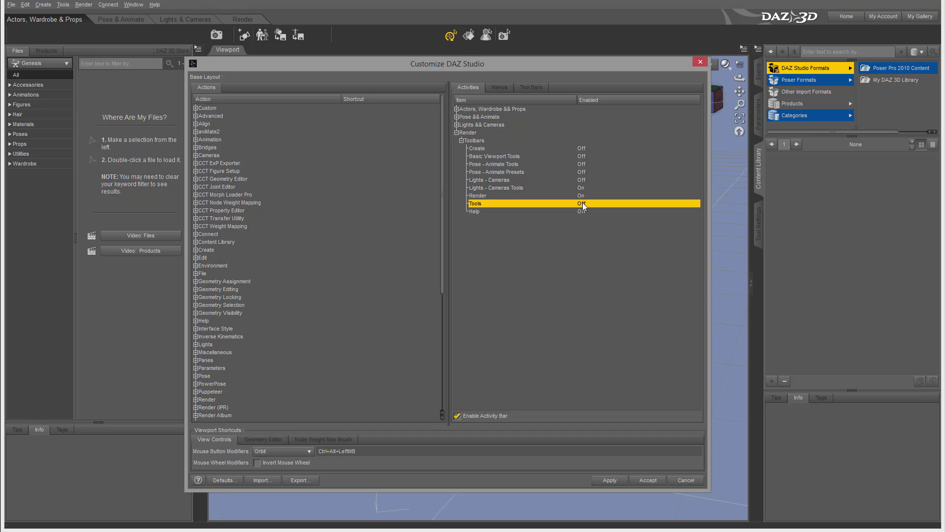
left_click(582, 204)
left_click(609, 480)
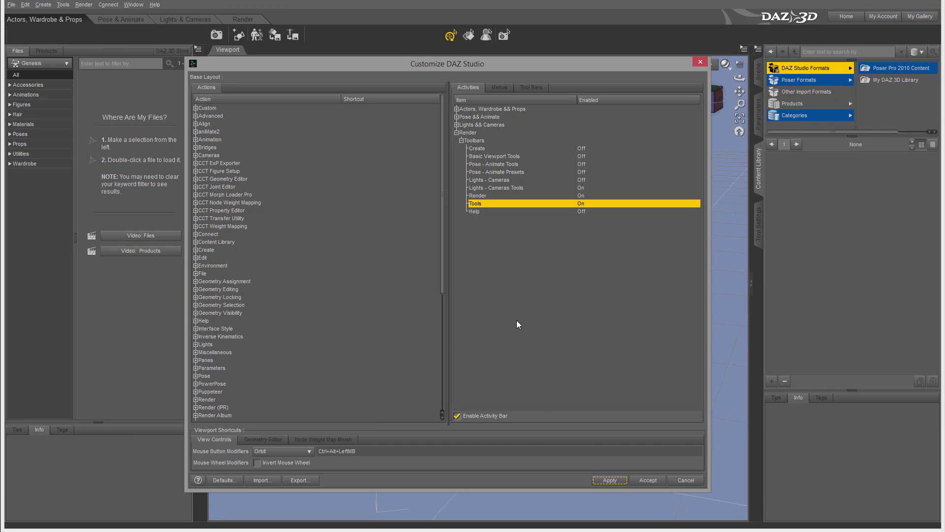
Accept the changes, switch to the Render activity, and reopen the Customize dialog
left_click(648, 480)
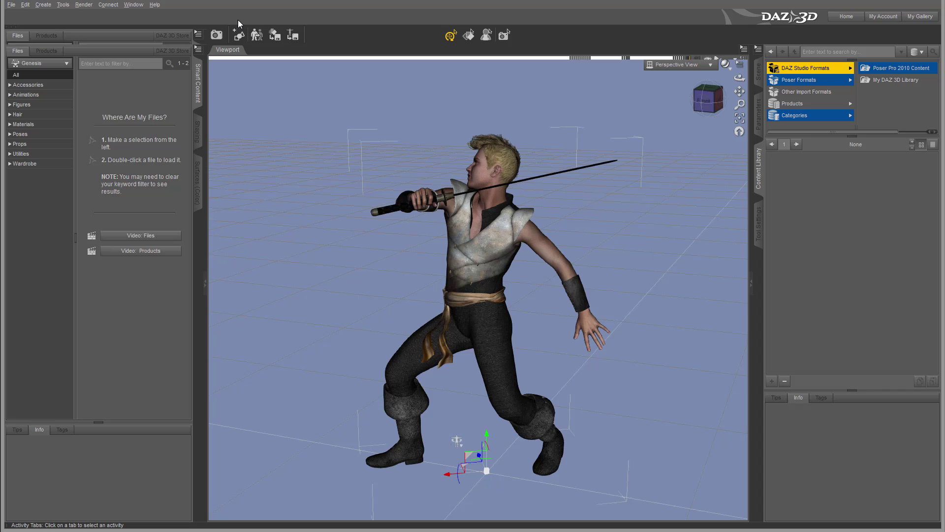
left_click(241, 20)
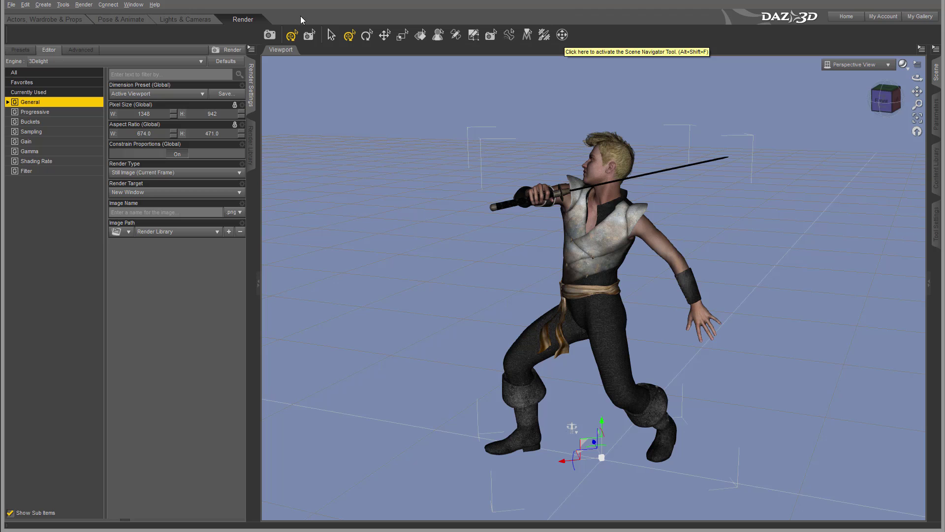
left_click(132, 5)
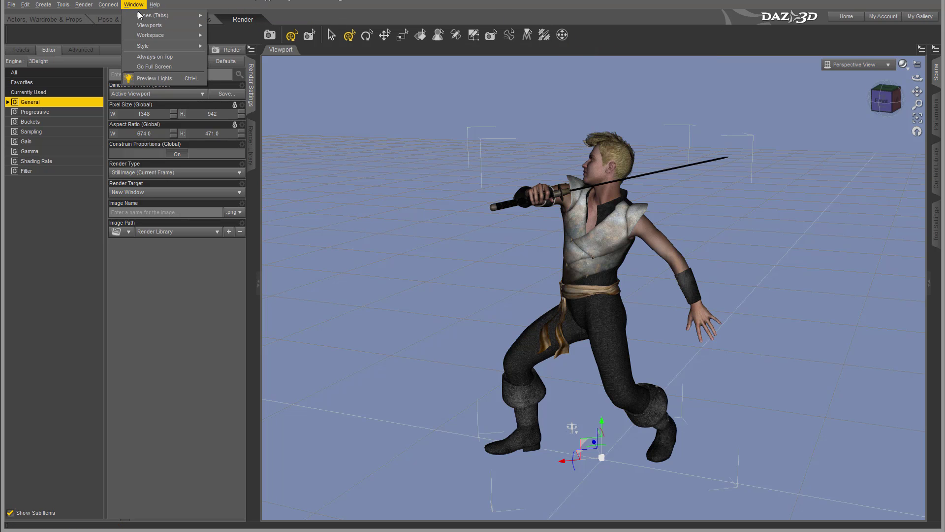
mouse_move(167, 35)
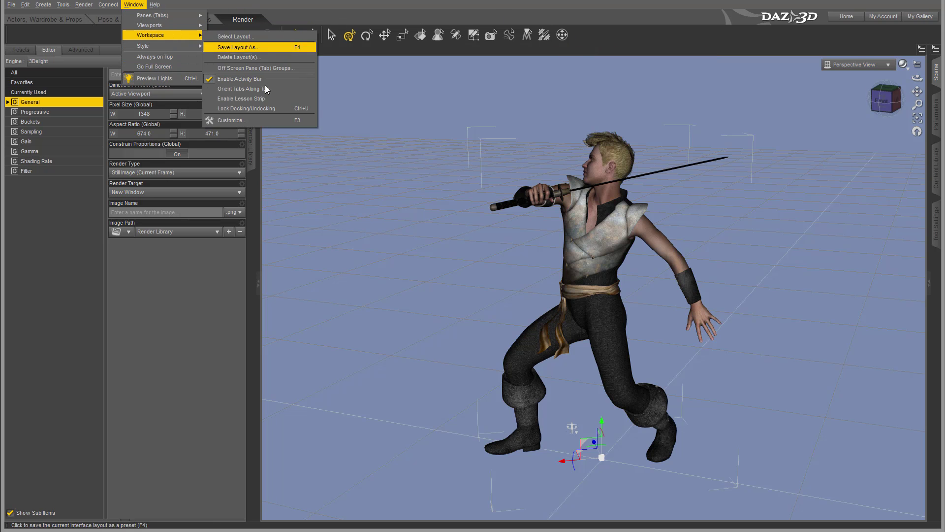
left_click(248, 121)
Review the Render activity's toolbars, then turn the Render toolbar On for Pose & Animate
left_click(456, 132)
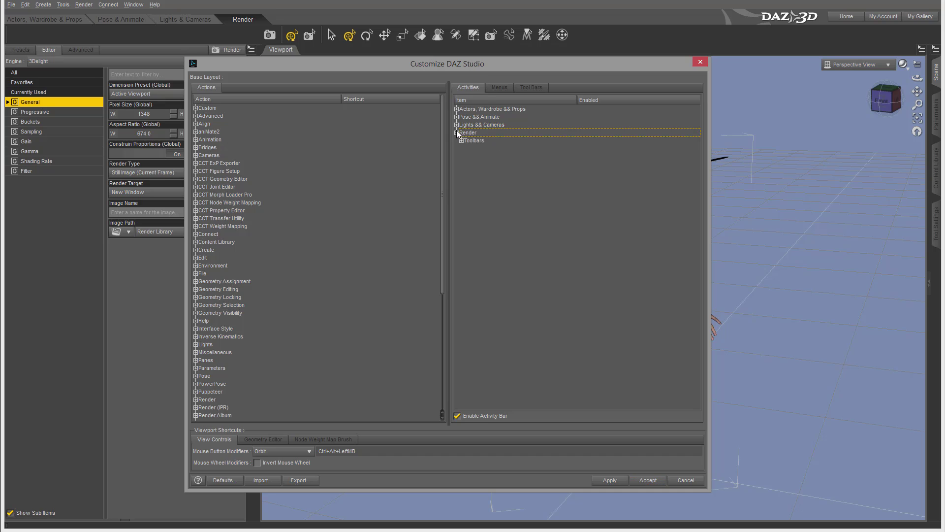
left_click(462, 140)
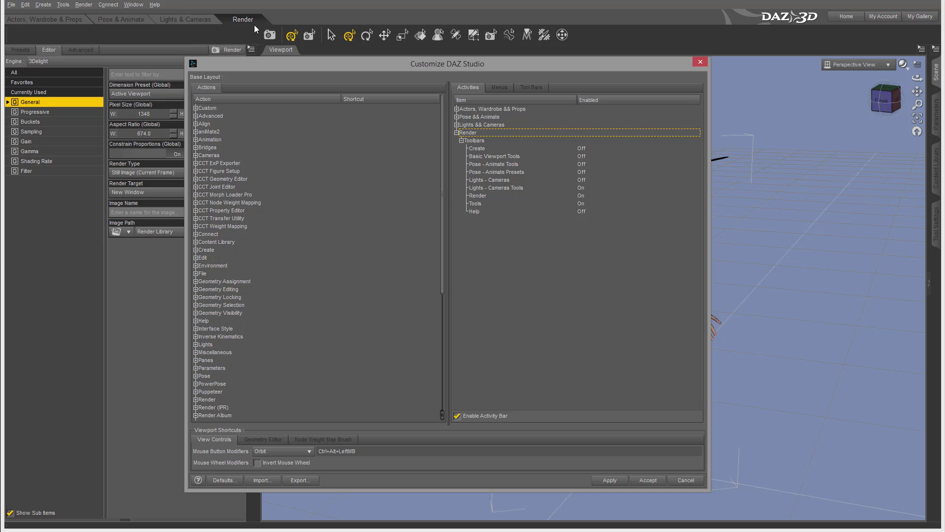
left_click(456, 116)
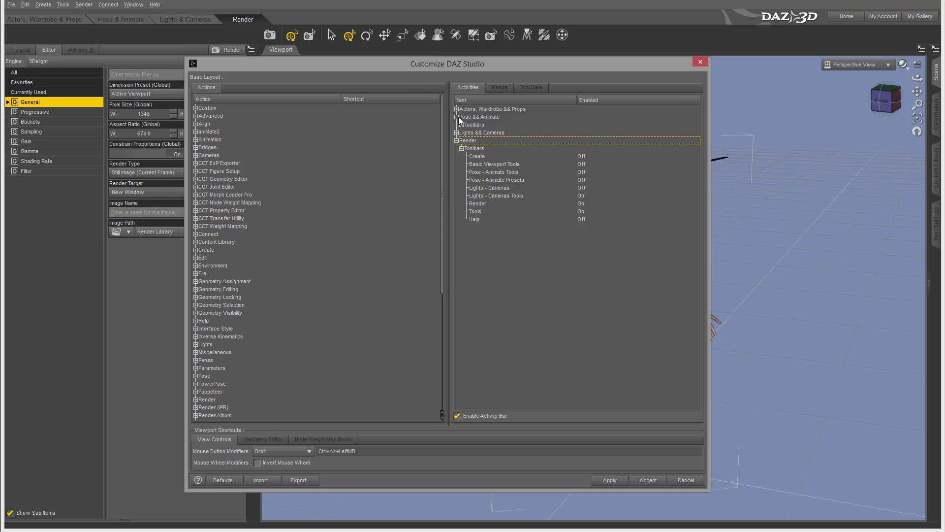
left_click(461, 125)
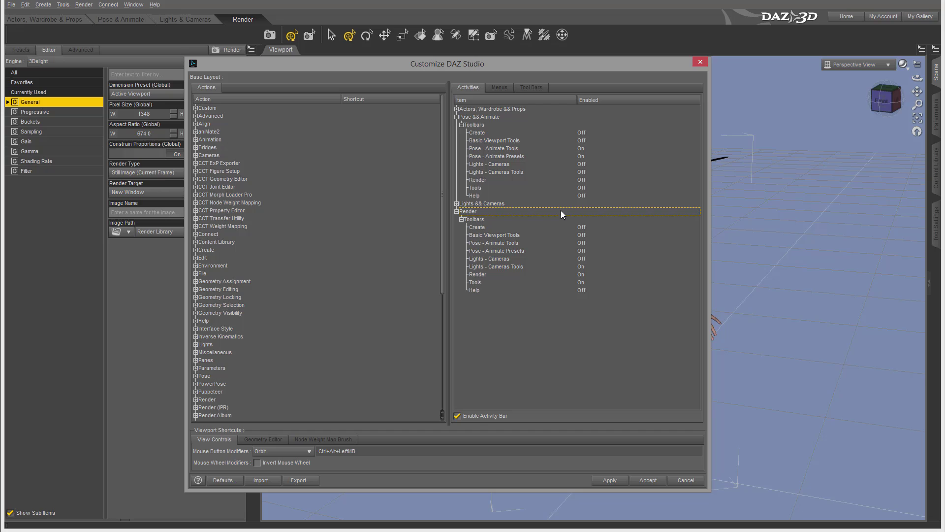
left_click(487, 180)
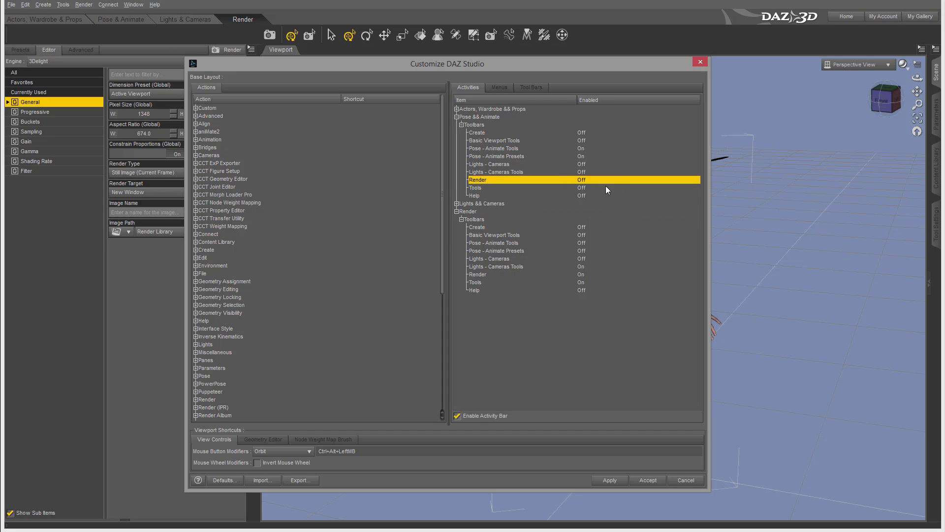
Turn the Render toolbar On for Actors, Wardrobe & Props and apply the changes
left_click(457, 109)
left_click(461, 116)
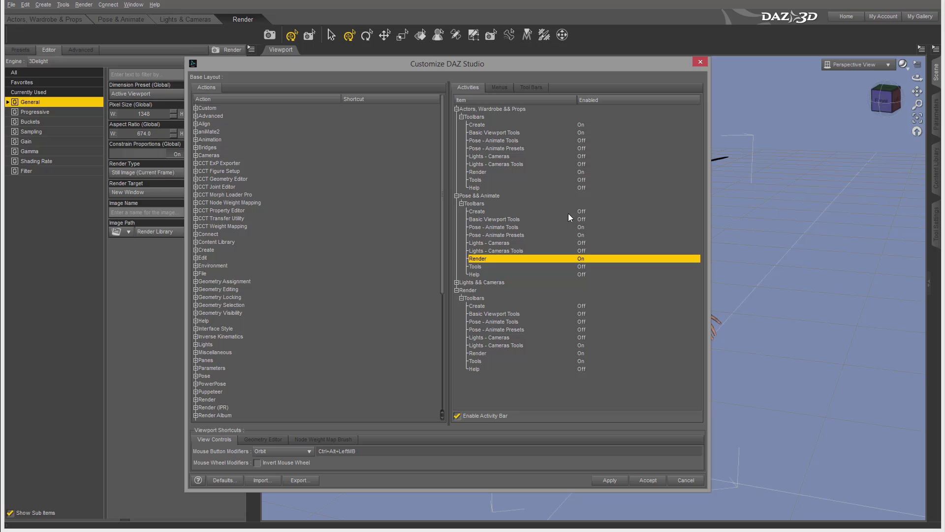
left_click(477, 172)
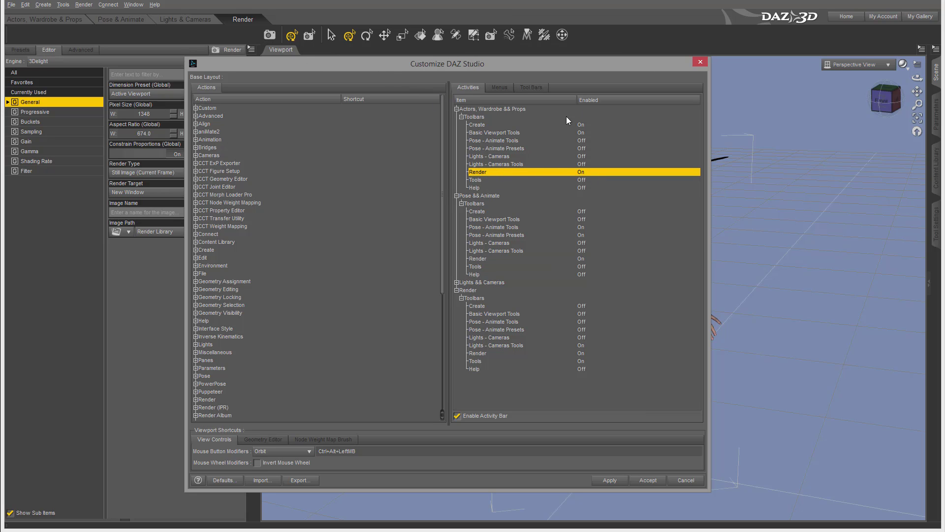
left_click(610, 480)
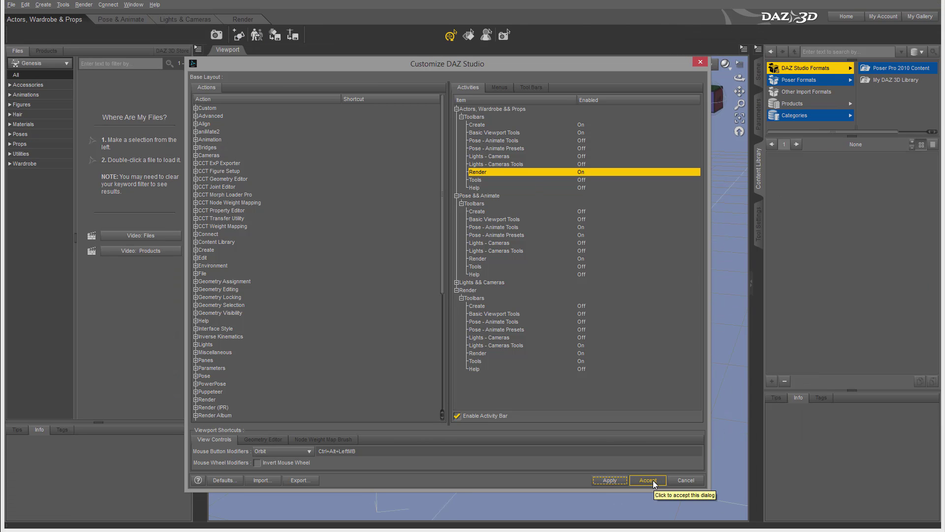
Accept changes, switch to Pose & Animate, and reopen the Customize dialog, moving it slightly up
left_click(653, 480)
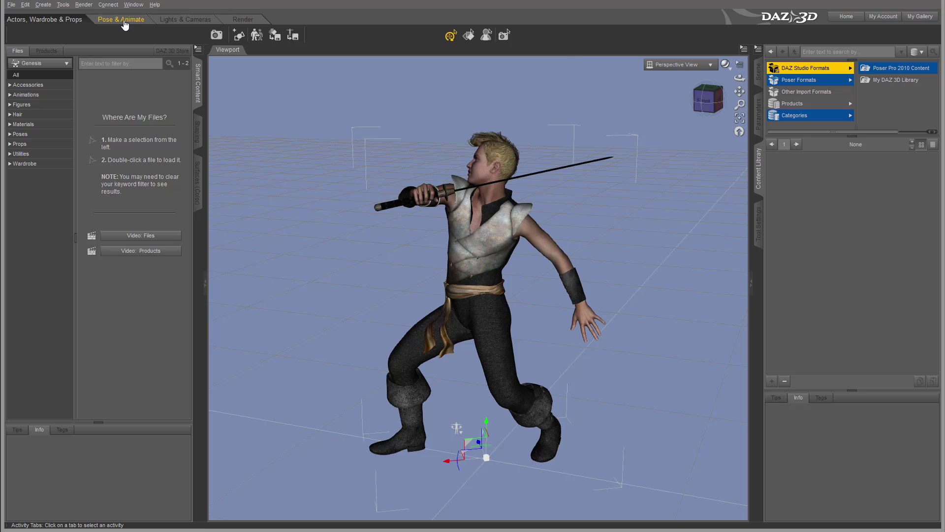
left_click(123, 19)
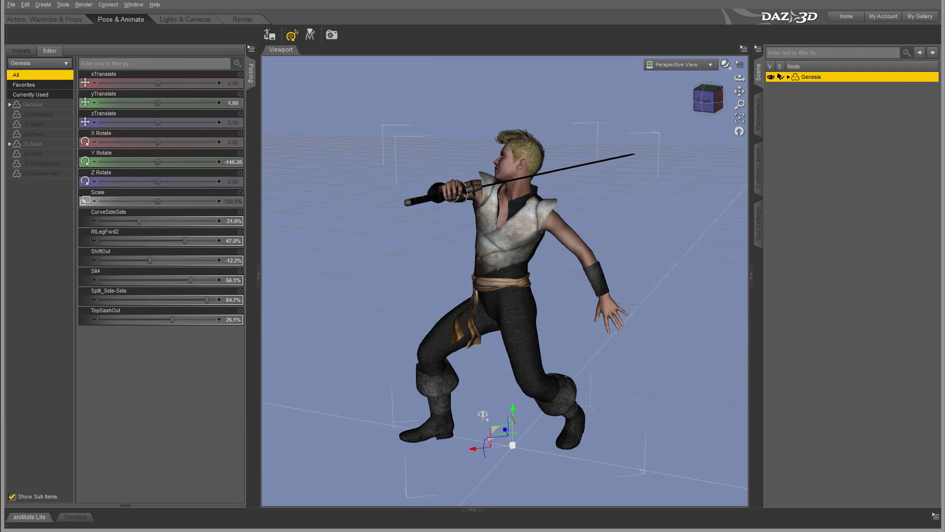
left_click(127, 5)
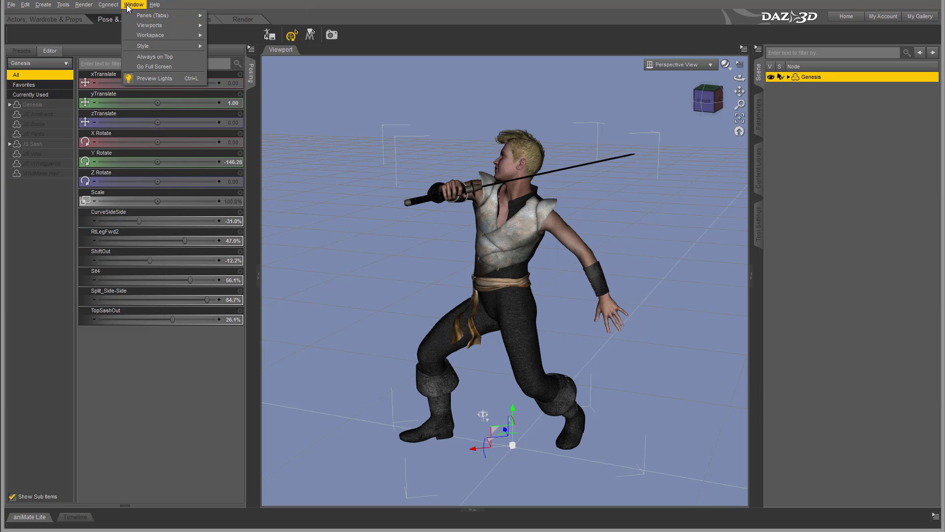
mouse_move(173, 34)
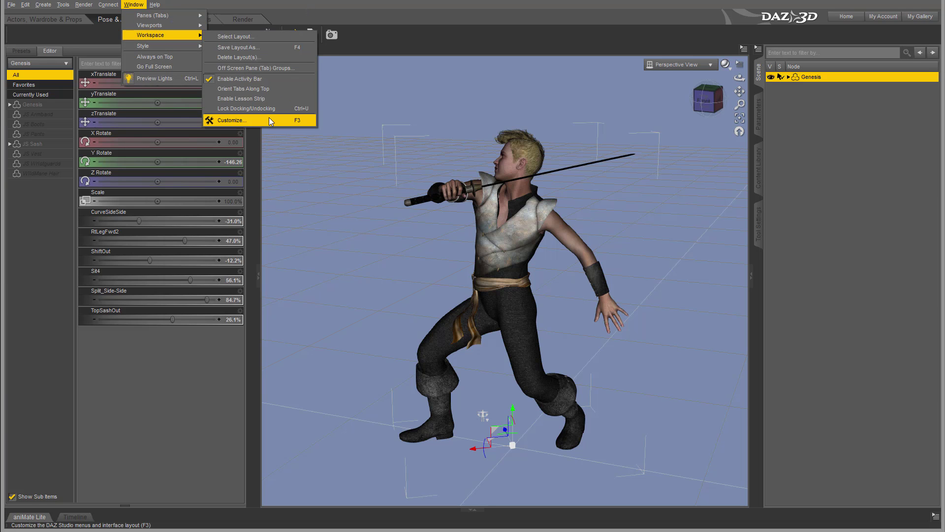
left_click(269, 120)
left_click_drag(253, 65, 263, 46)
left_click(220, 206)
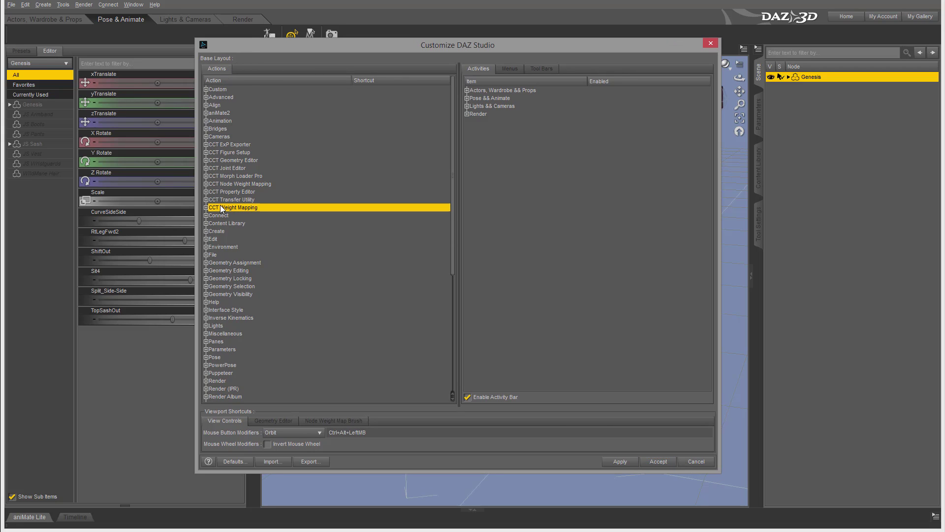
left_click(206, 208)
left_click(223, 215)
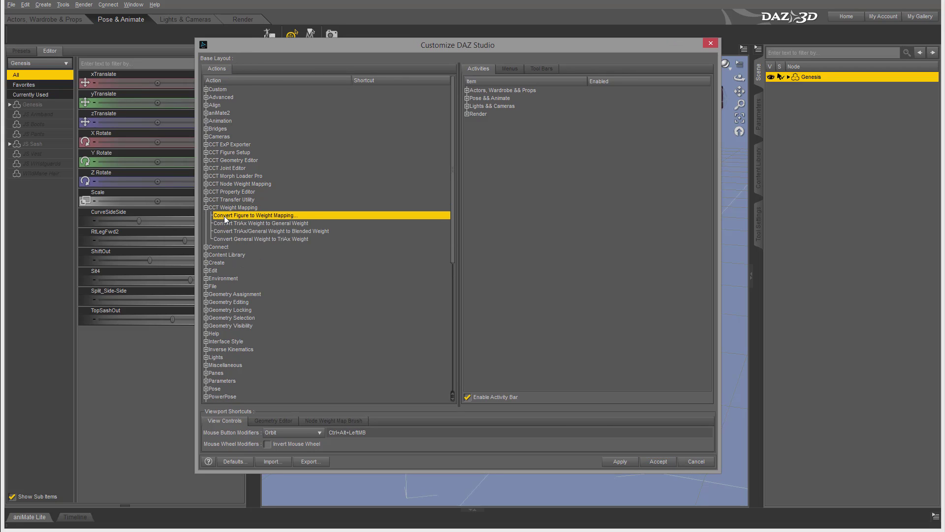
right_click(224, 216)
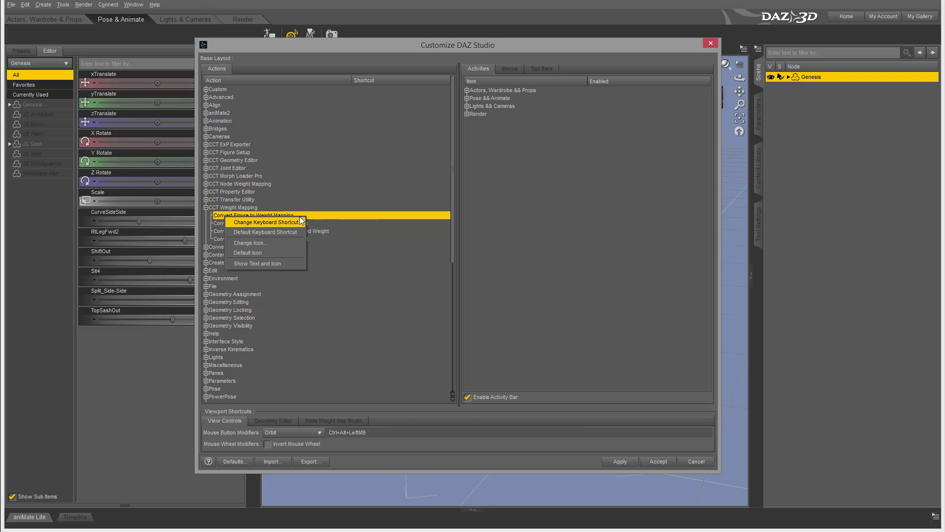
left_click(343, 214)
left_click(206, 208)
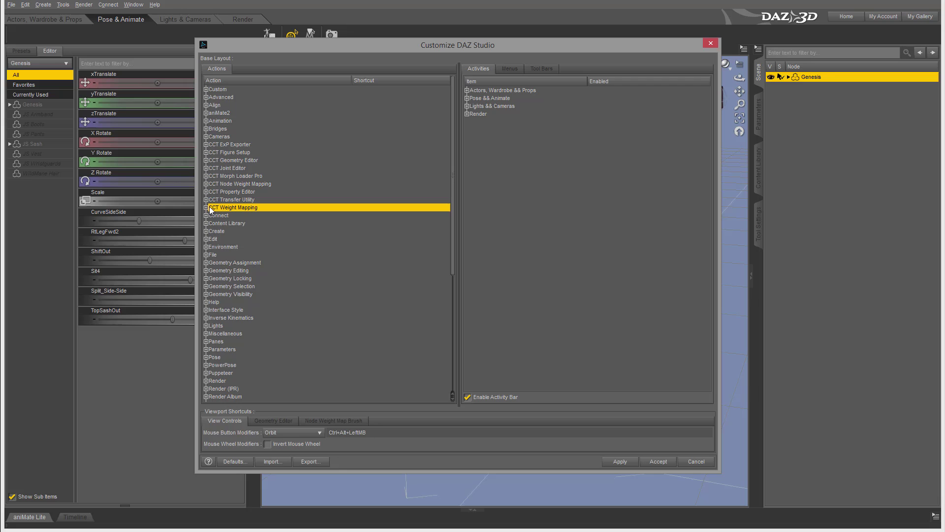
scroll(232, 208, "down", 5)
scroll(231, 208, "down", 1)
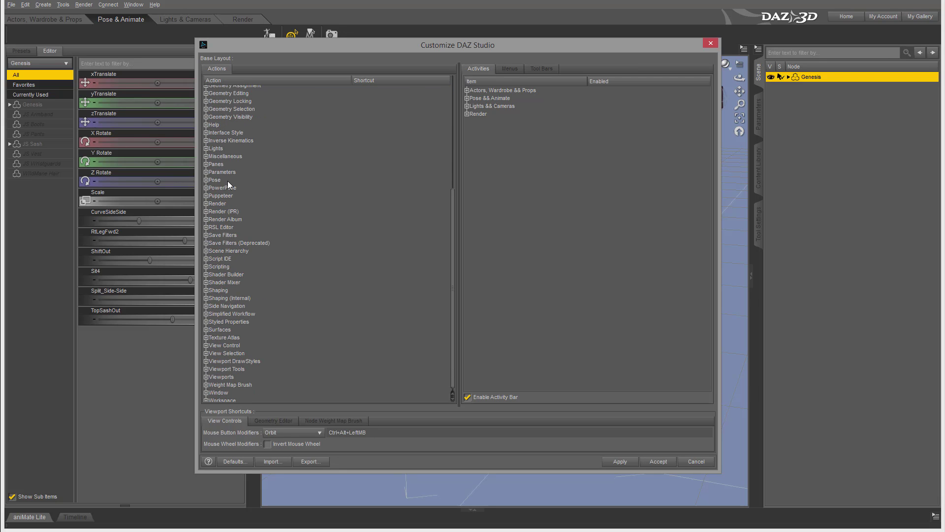
left_click(206, 329)
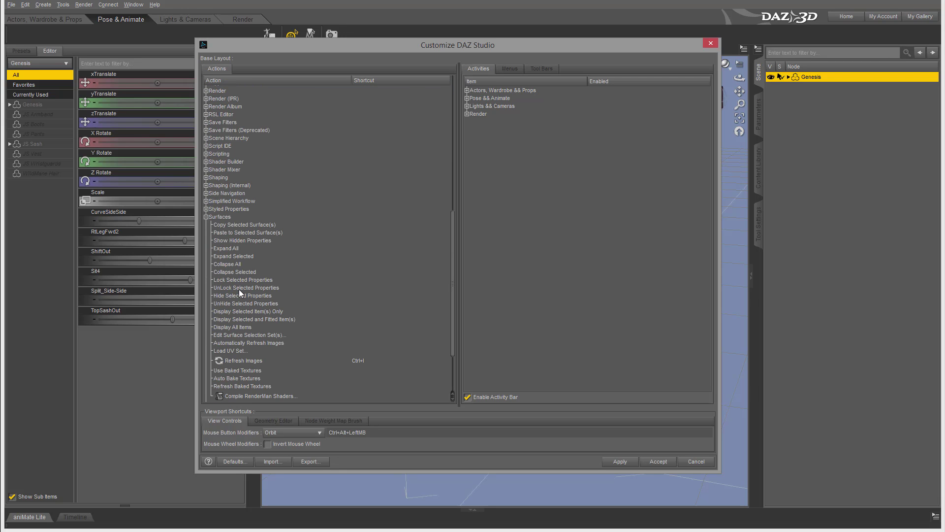
left_click(233, 249)
right_click(232, 249)
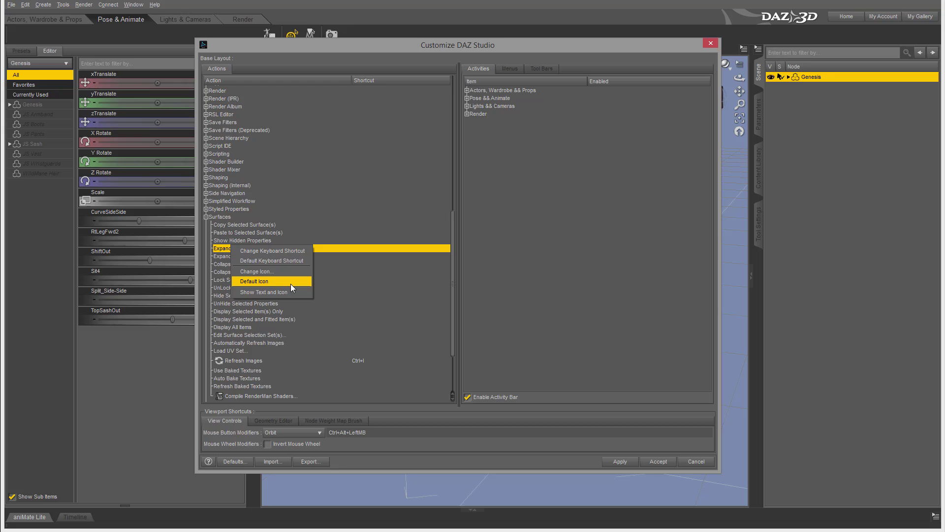
left_click(350, 247)
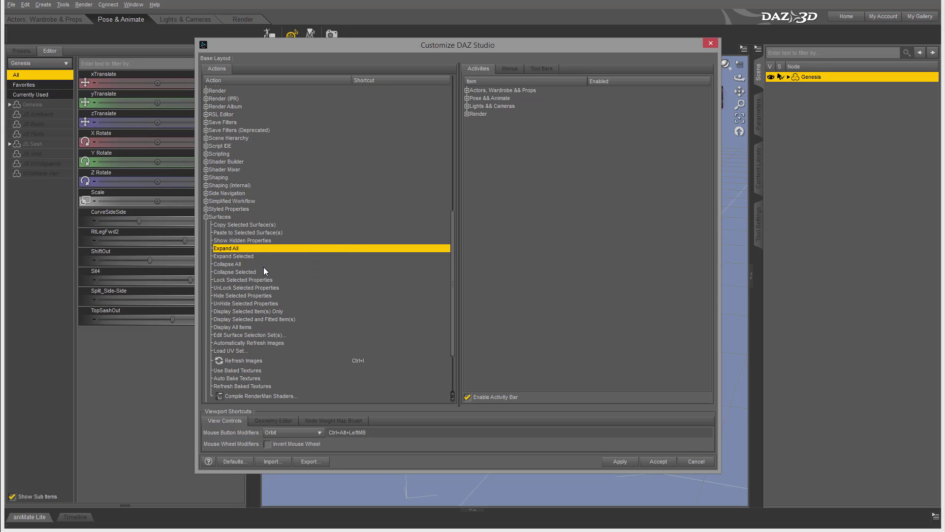
scroll(264, 269, "down", 3)
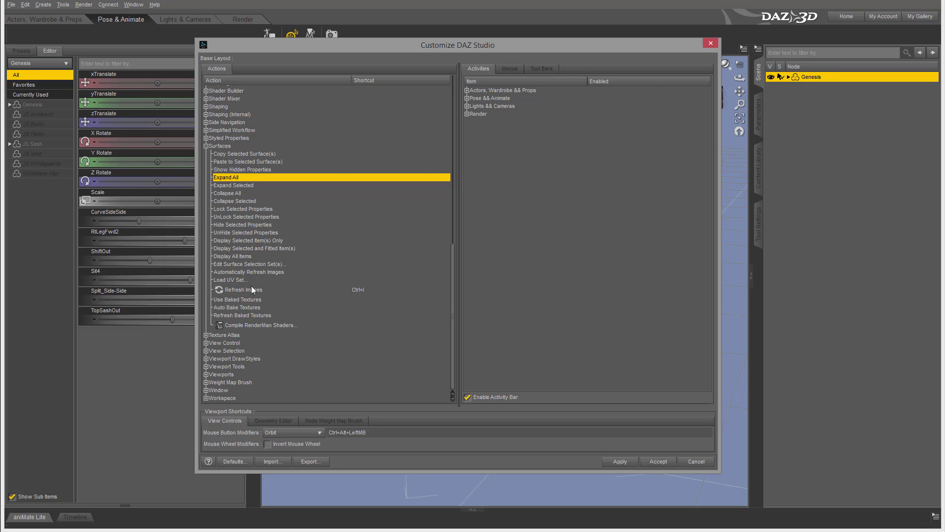
left_click(253, 290)
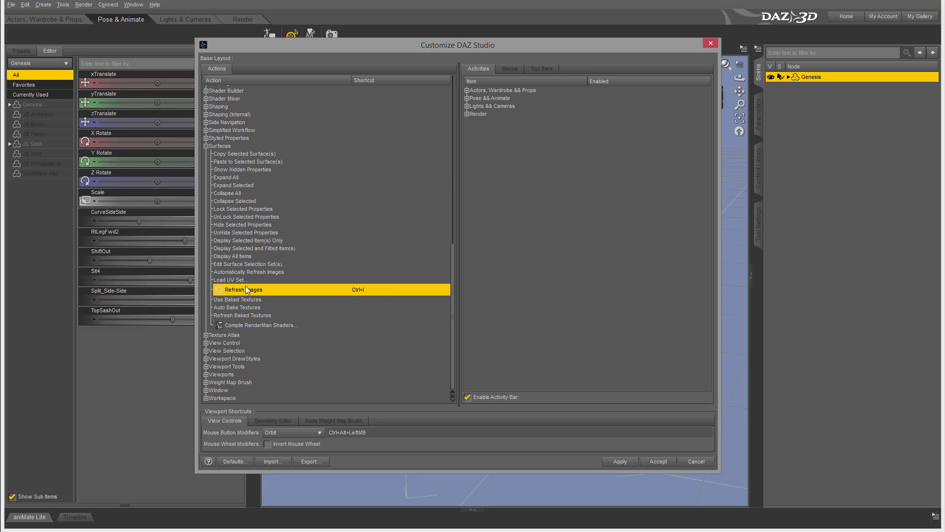
scroll(264, 276, "up", 15)
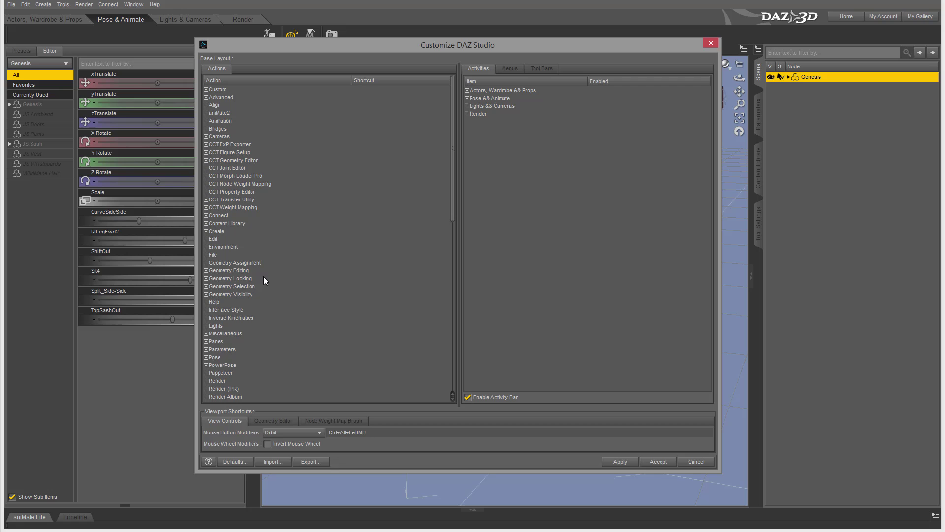
Browse the Menus list, expanding Main Menu's Window, Connect and Render submenus, then collapse it
left_click(509, 68)
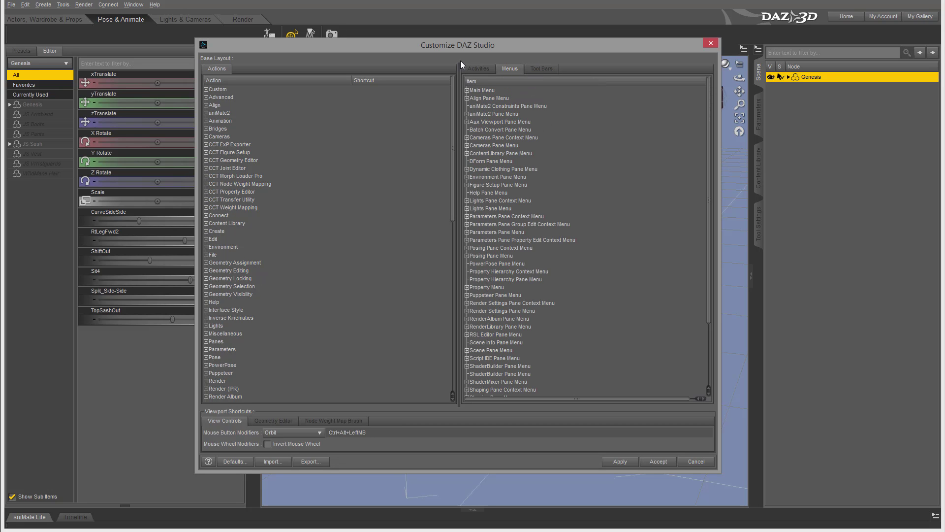
scroll(540, 161, "down", 3)
scroll(540, 166, "up", 3)
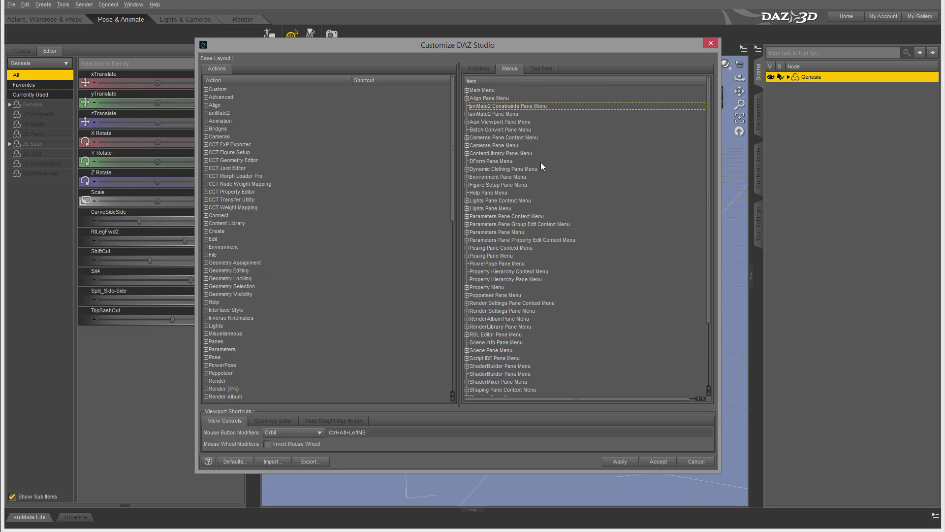
left_click(467, 90)
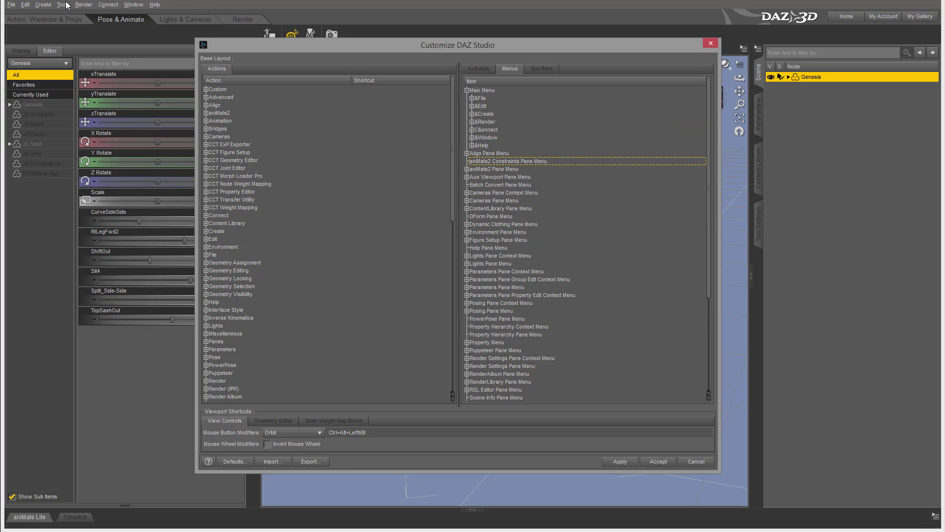
left_click(472, 137)
left_click(471, 130)
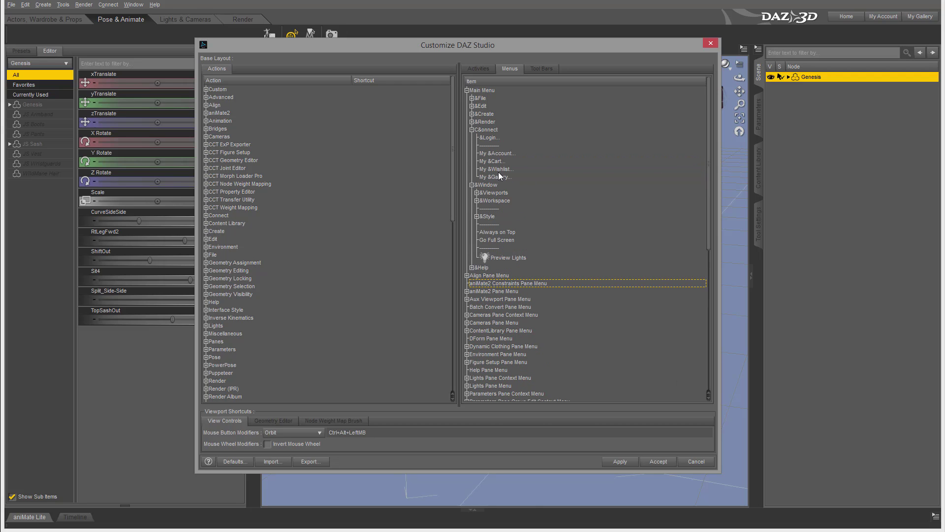
left_click(471, 122)
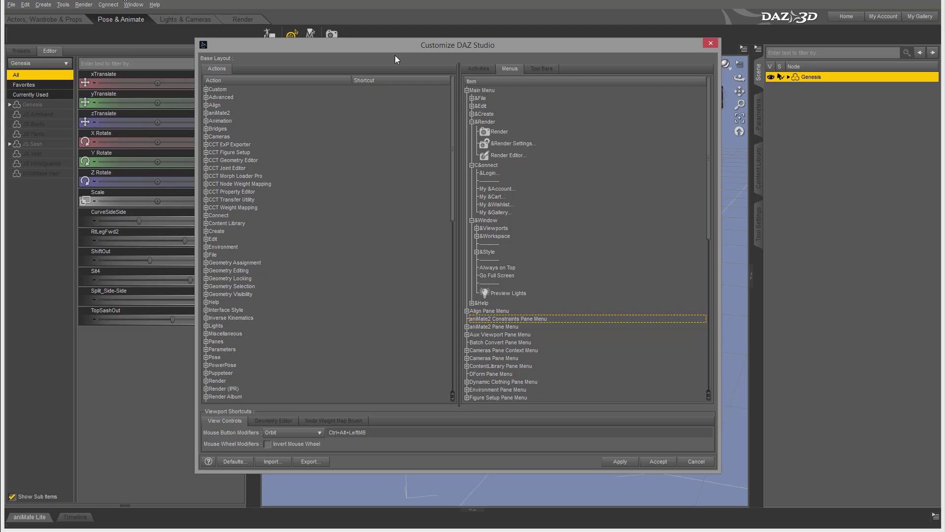
left_click(470, 89)
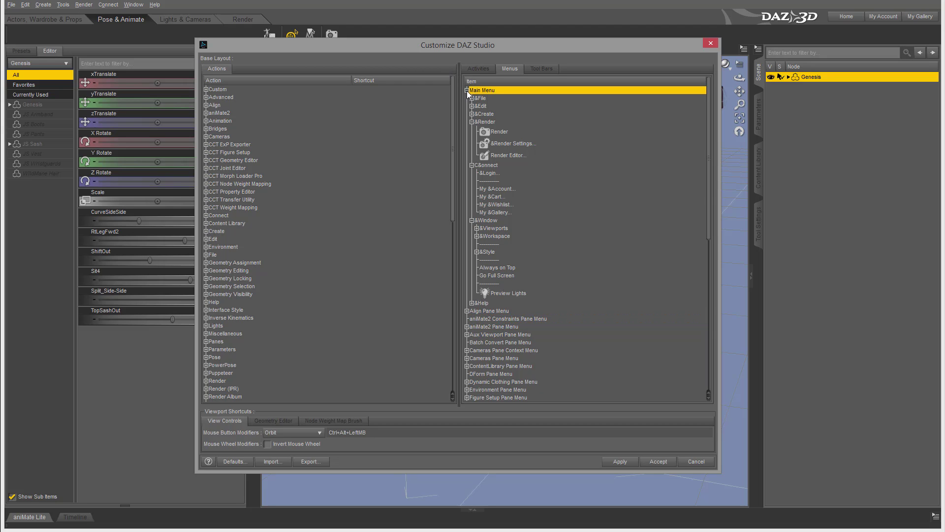
left_click(466, 90)
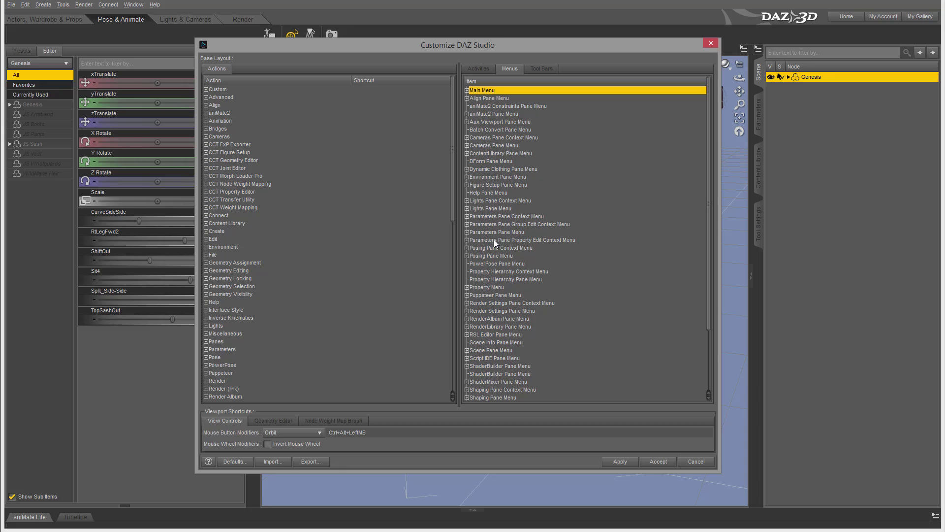
Show the Geometry Editor and then the Node Weight Map Brush viewport shortcut lists
scroll(495, 288, "down", 3)
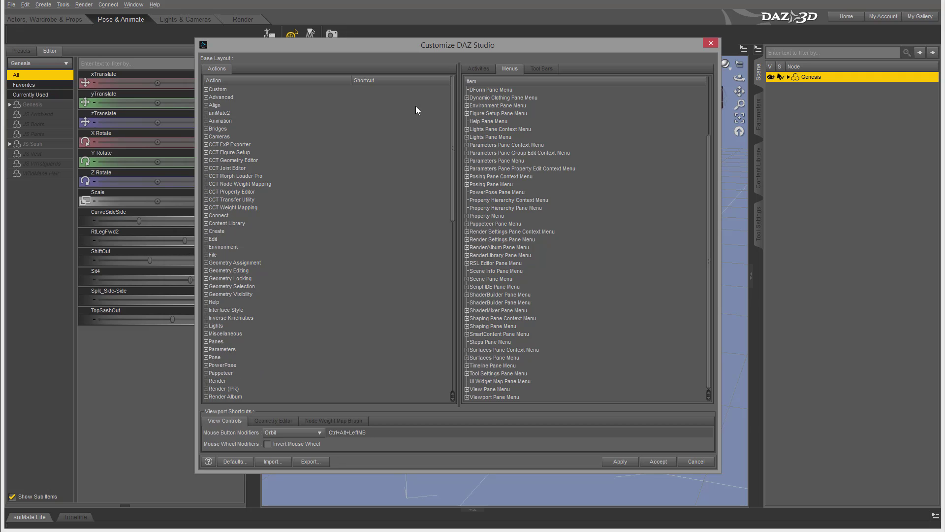
left_click(273, 420)
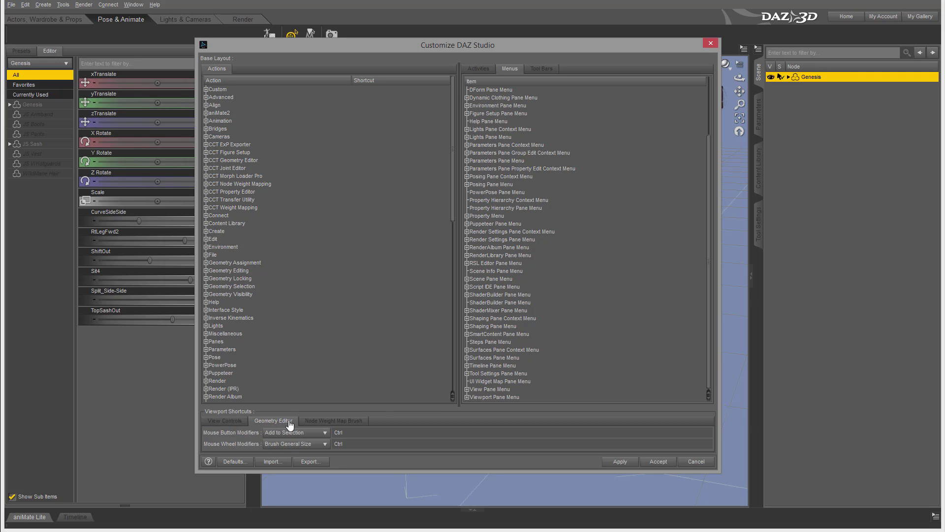
left_click(332, 422)
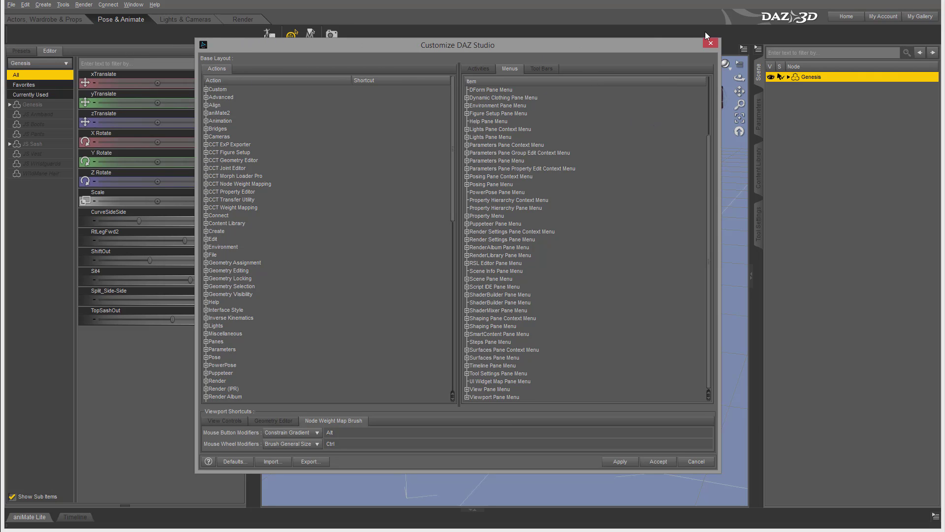
Cancel the Customize DAZ Studio dialog, discarding changes and returning to the Pose & Animate workspace
left_click(696, 461)
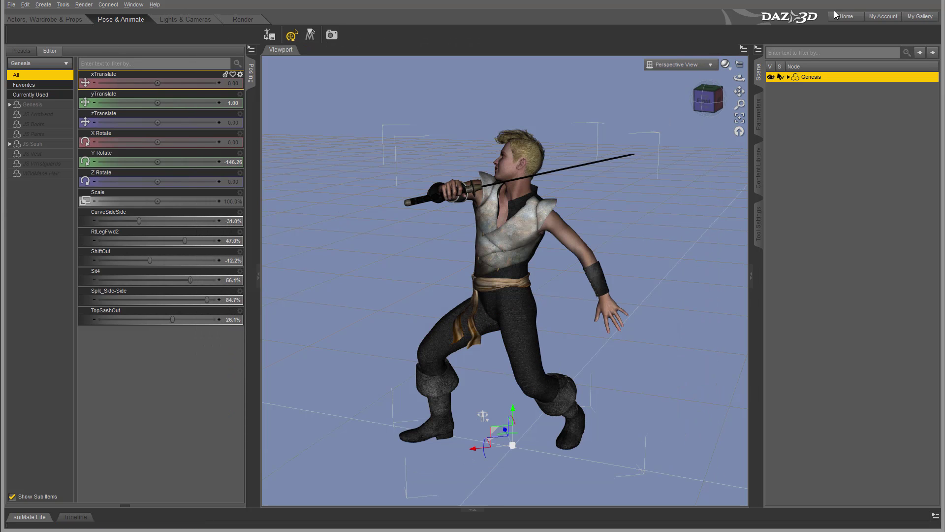